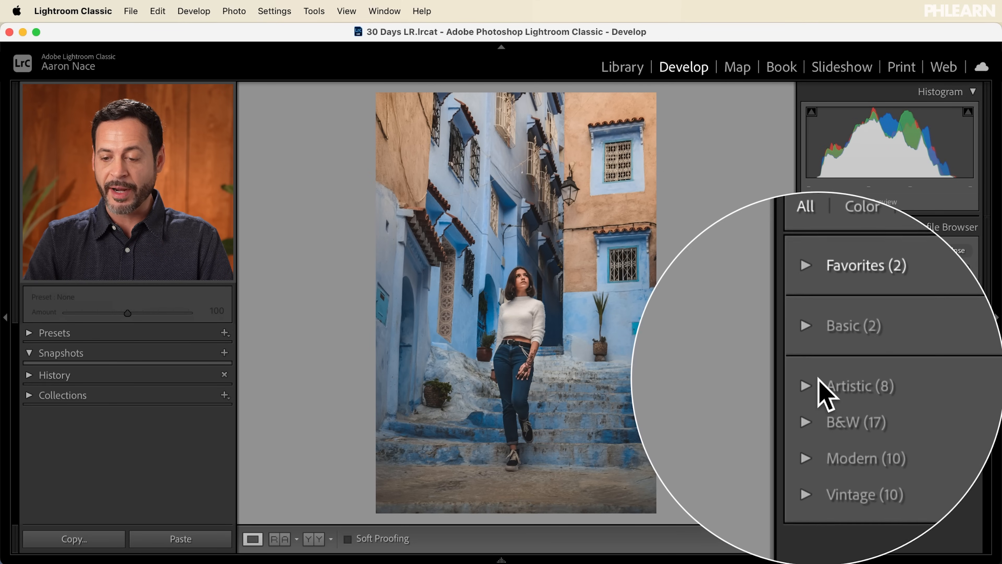
# Browse the Artistic and Modern profile groups and preview their color profiles on the photo
pyautogui.click(825, 382)
pyautogui.scroll(-4, 831, 399)
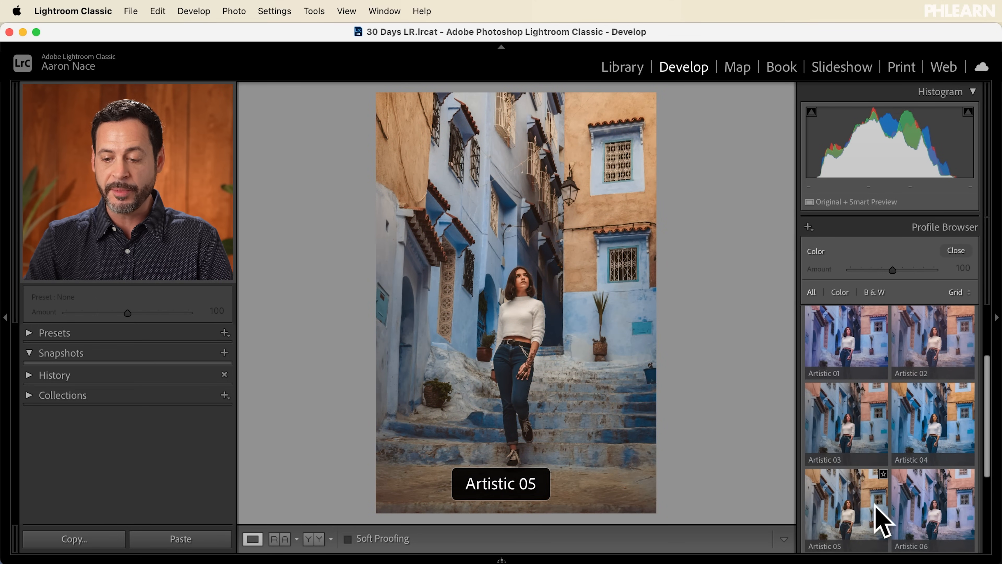
pyautogui.scroll(-4, 916, 520)
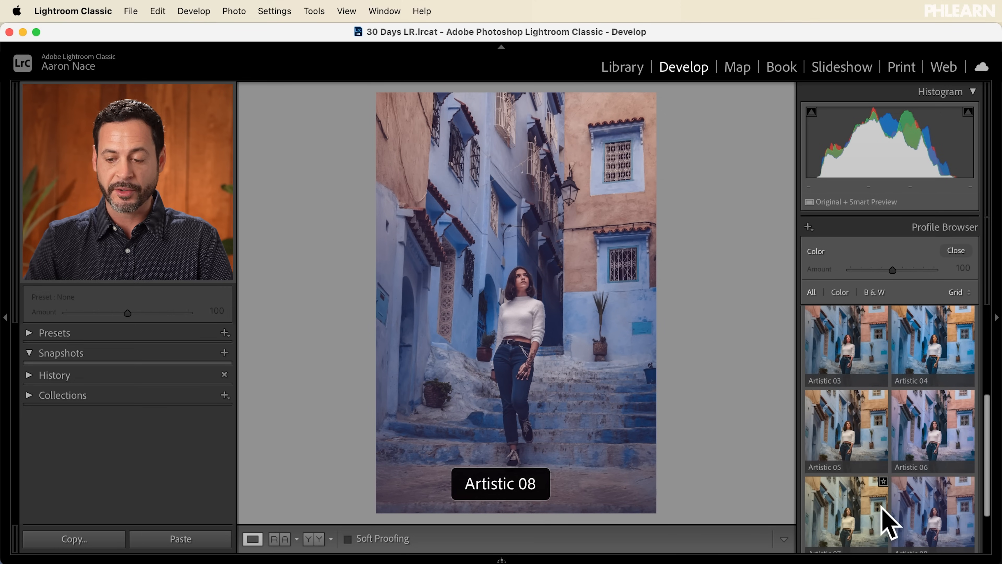
pyautogui.scroll(-3, 862, 517)
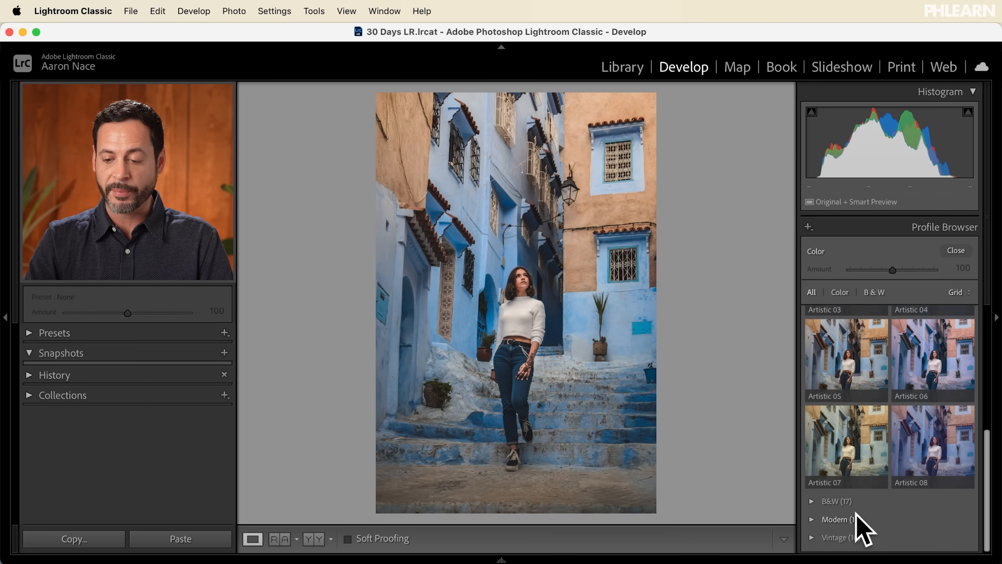
pyautogui.click(857, 518)
pyautogui.scroll(-3, 929, 530)
pyautogui.scroll(-2, 839, 498)
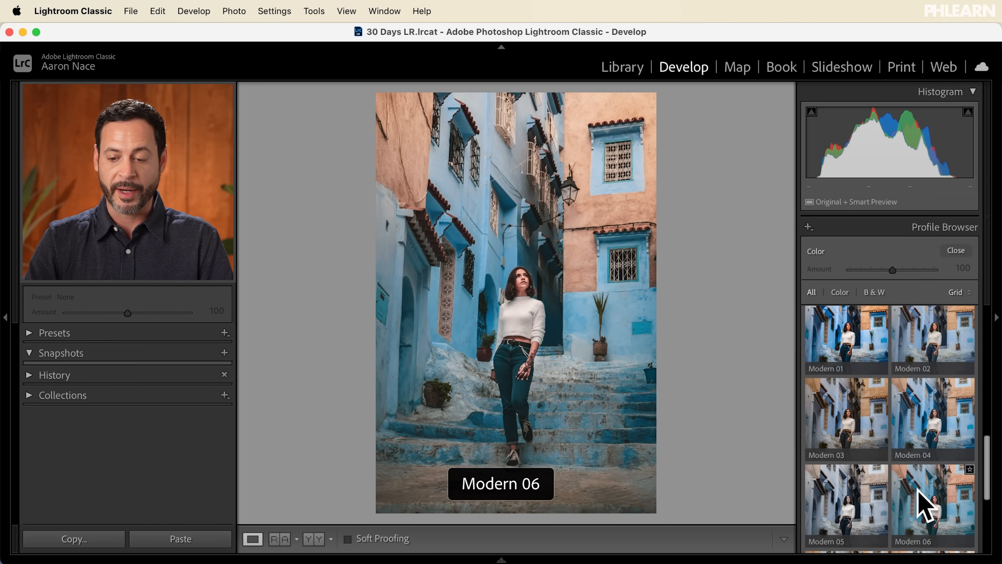
pyautogui.scroll(-5, 915, 489)
pyautogui.scroll(3, 923, 507)
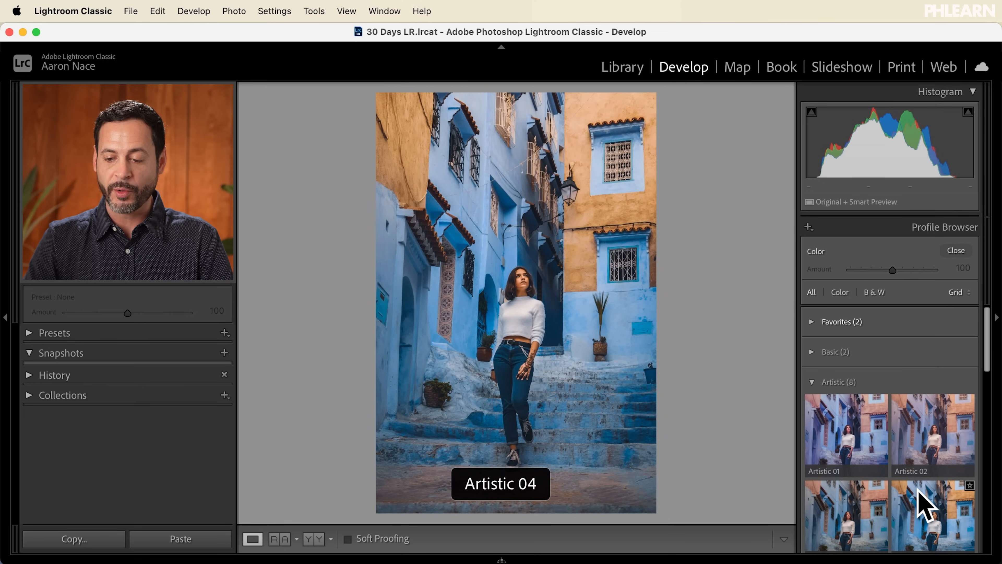
# Apply the Artistic 01 profile at an amount of 114 and close the profile browser
pyautogui.click(855, 440)
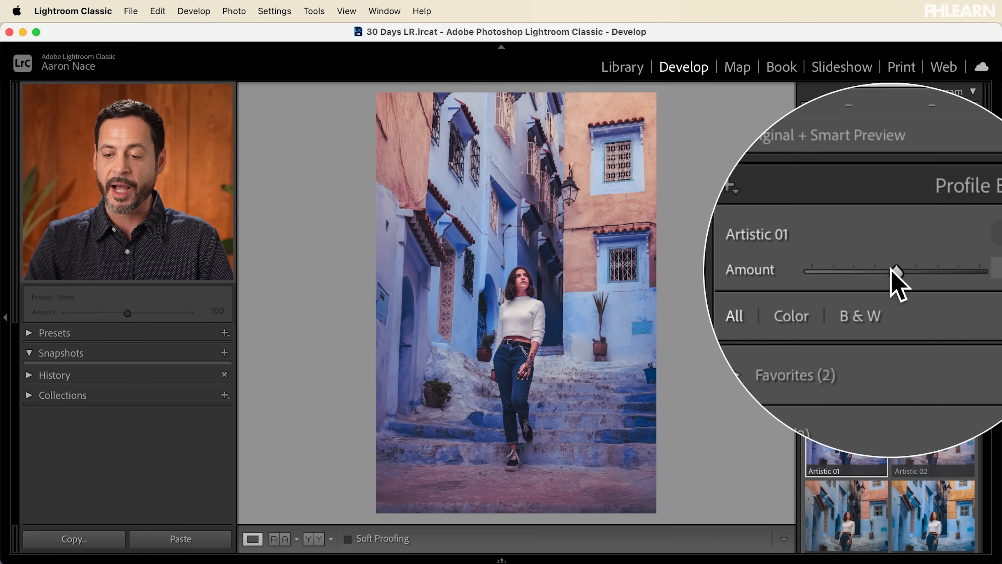
pyautogui.moveTo(892, 270)
pyautogui.mouseDown()
pyautogui.moveTo(940, 269)
pyautogui.moveTo(815, 260)
pyautogui.moveTo(897, 270)
pyautogui.mouseUp()
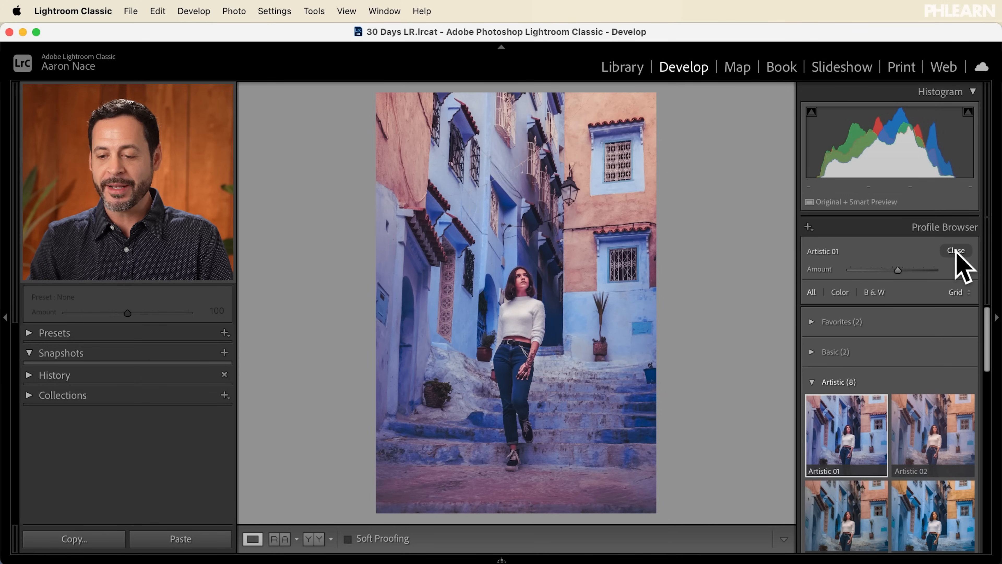
pyautogui.click(956, 251)
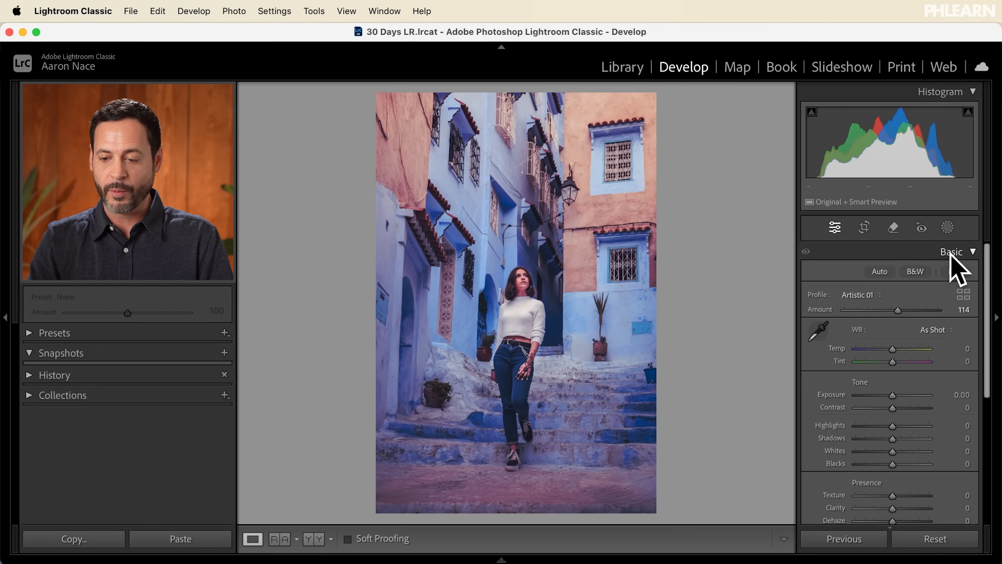
# Switch the photo's profile back to Color
pyautogui.click(869, 294)
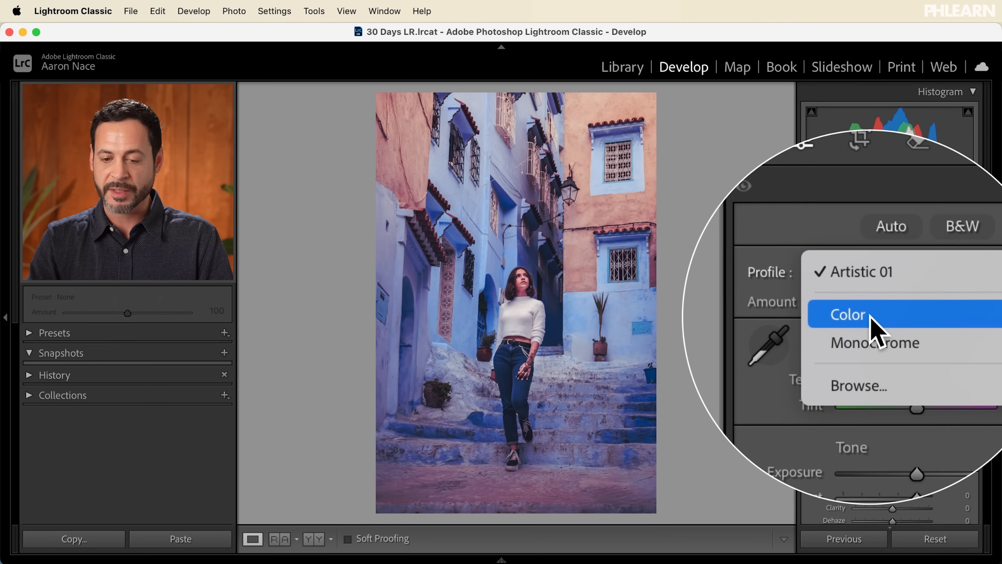
pyautogui.click(868, 316)
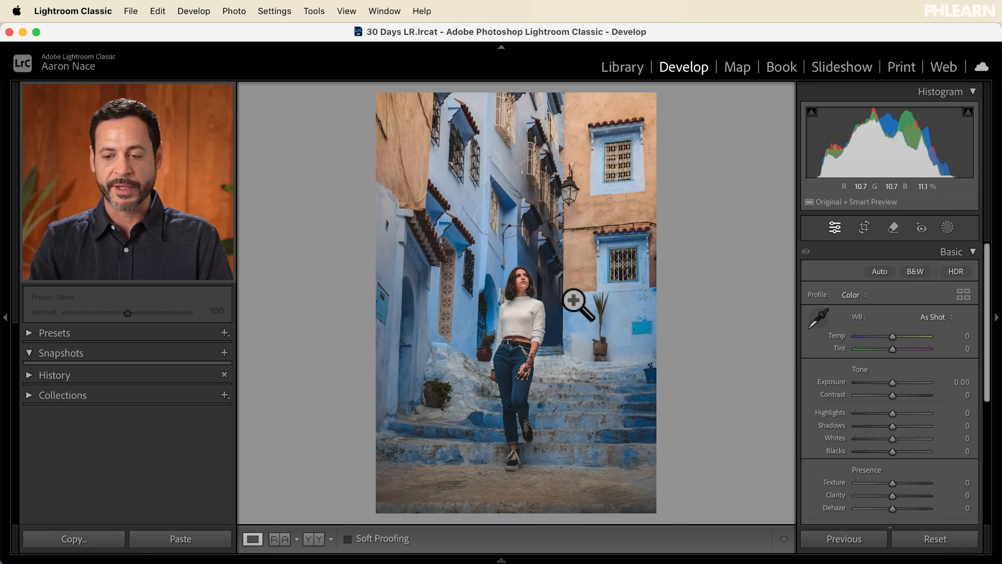
# Collapse the Basic adjustments and open Color Grading with a single tonal-range wheel shown
pyautogui.click(942, 253)
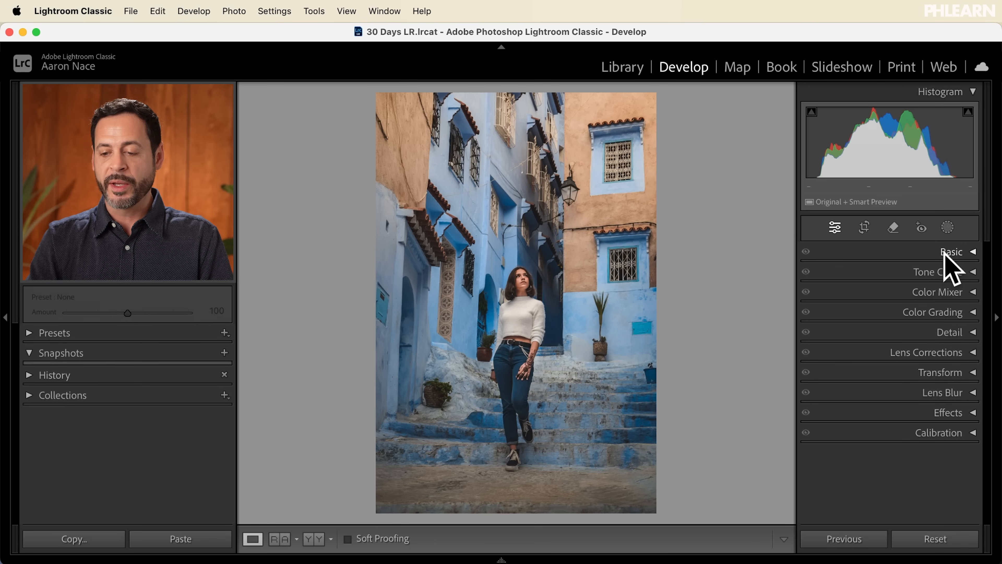
pyautogui.click(949, 311)
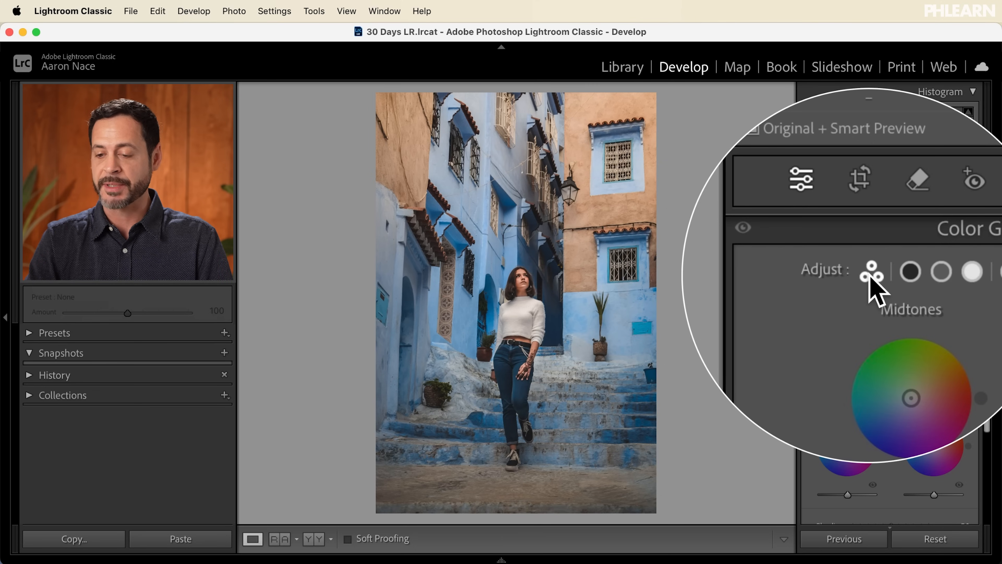
pyautogui.click(889, 273)
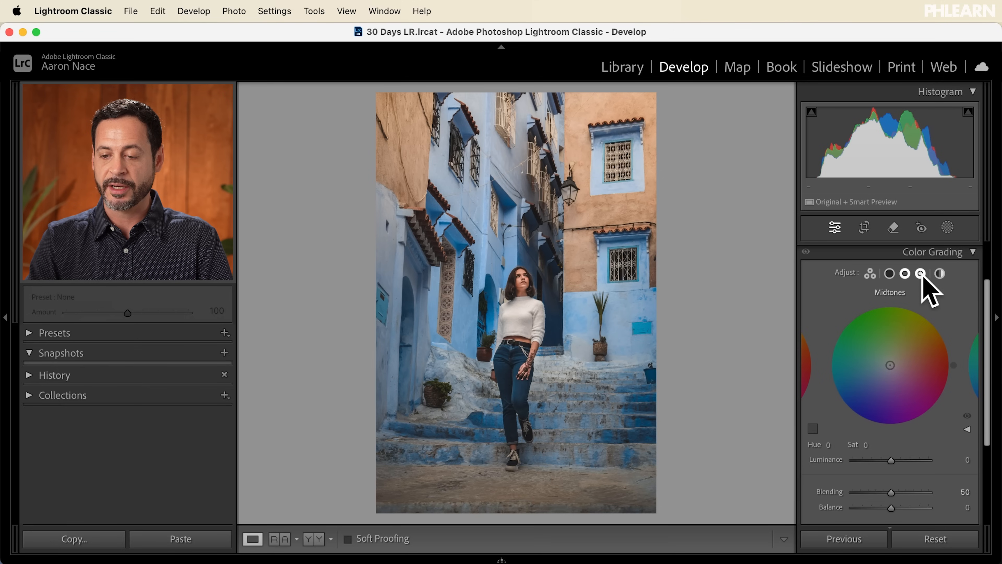
# Try a green tint on the Global color wheel with hue 131 and saturation 31, and reset it
pyautogui.click(940, 273)
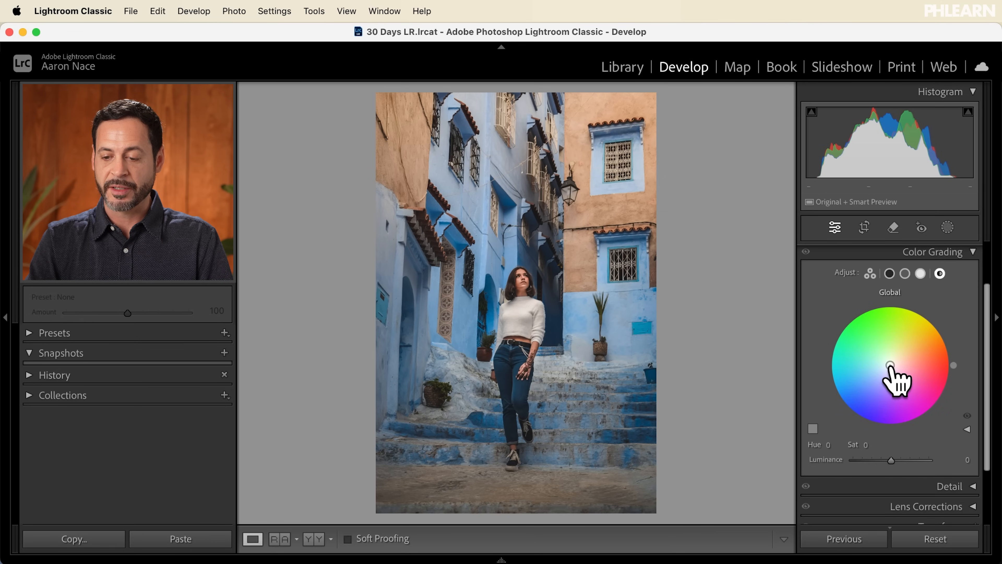
pyautogui.moveTo(893, 362); pyautogui.dragTo(872, 350)
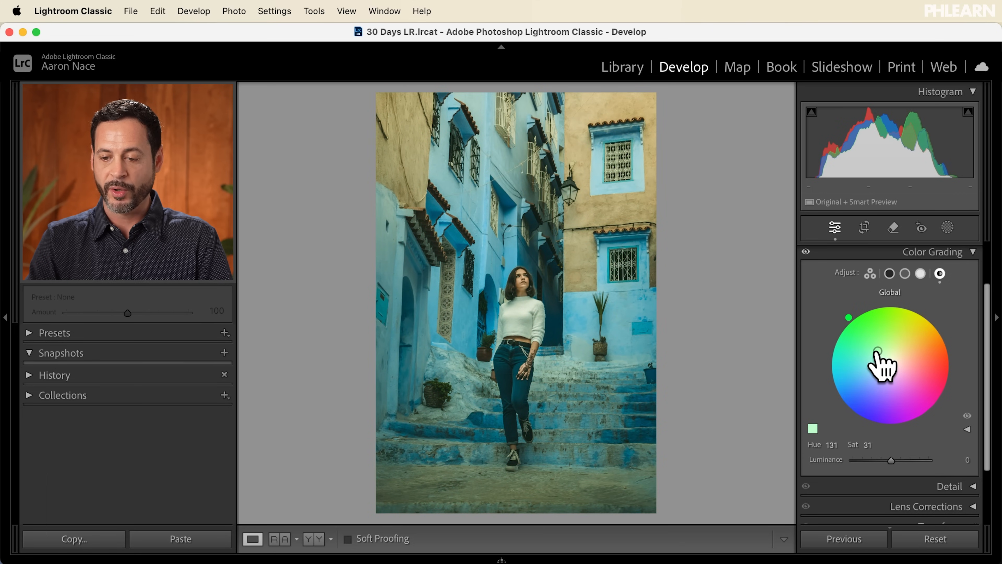
pyautogui.keyDown('alt'); pyautogui.click(893, 294); pyautogui.keyUp('alt')
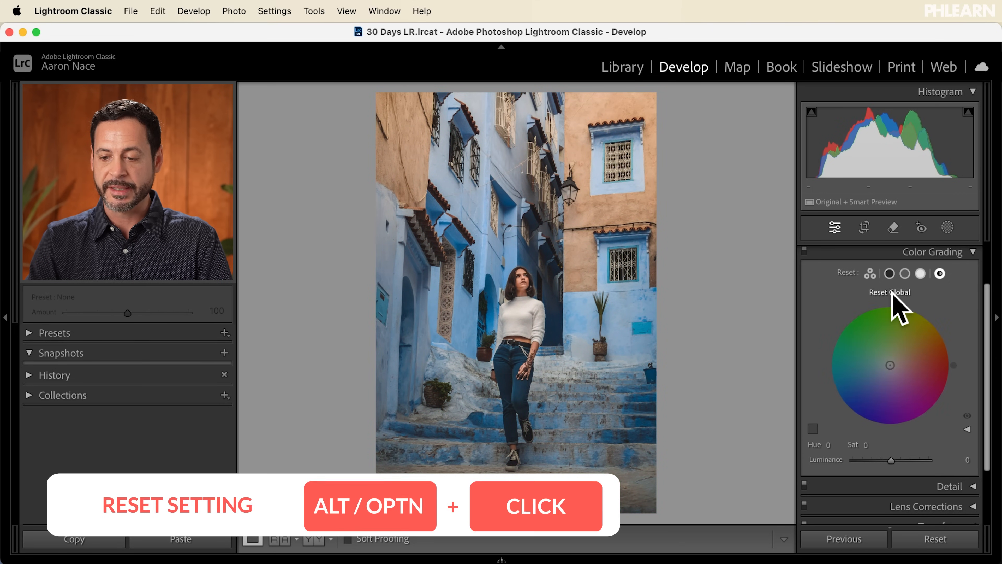
# View the individual shadows, midtones and highlights color wheels and return to the combined three-wheel view
pyautogui.click(889, 273)
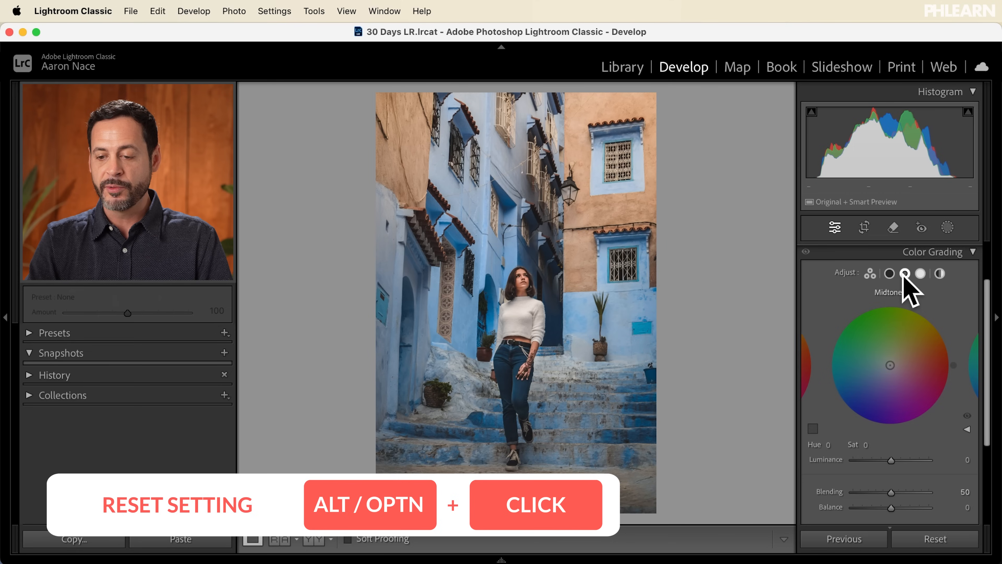
pyautogui.click(920, 275)
pyautogui.click(904, 274)
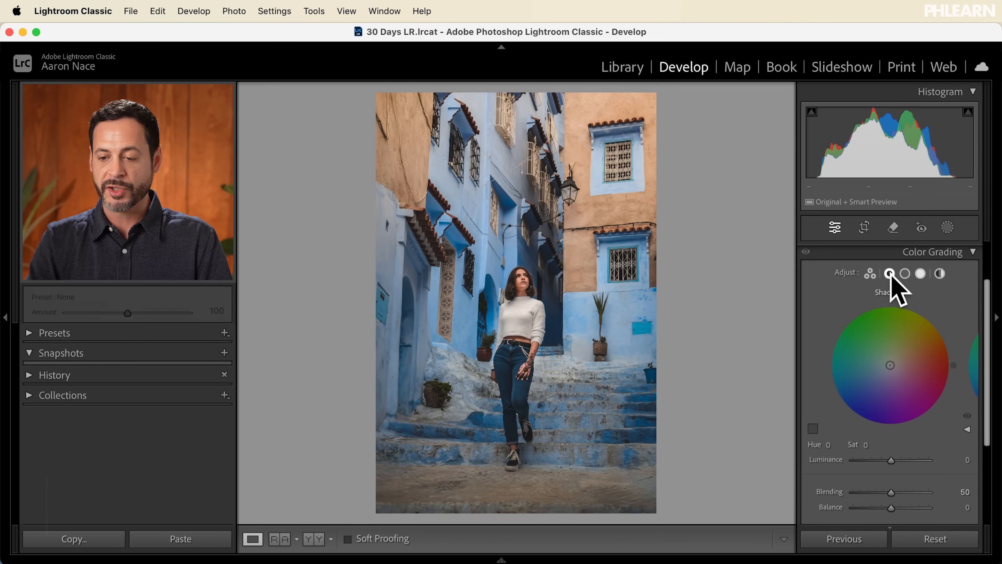
pyautogui.click(869, 274)
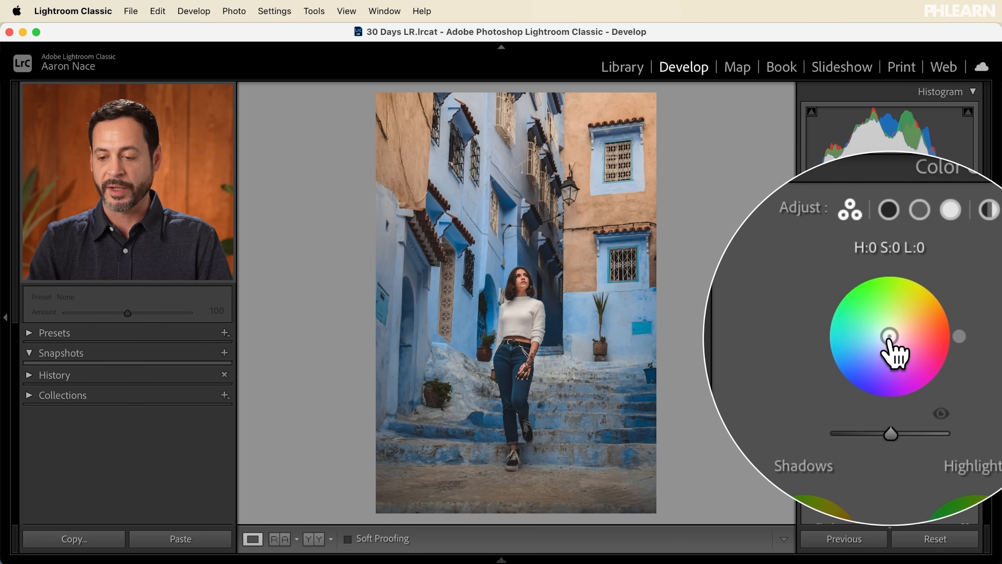
# Tint the midtones yellow with hue 52 and saturation 100
pyautogui.moveTo(889, 336)
pyautogui.mouseDown()
pyautogui.moveTo(913, 347)
pyautogui.moveTo(885, 360)
pyautogui.moveTo(882, 336)
pyautogui.moveTo(893, 326)
pyautogui.moveTo(898, 338)
pyautogui.mouseUp()
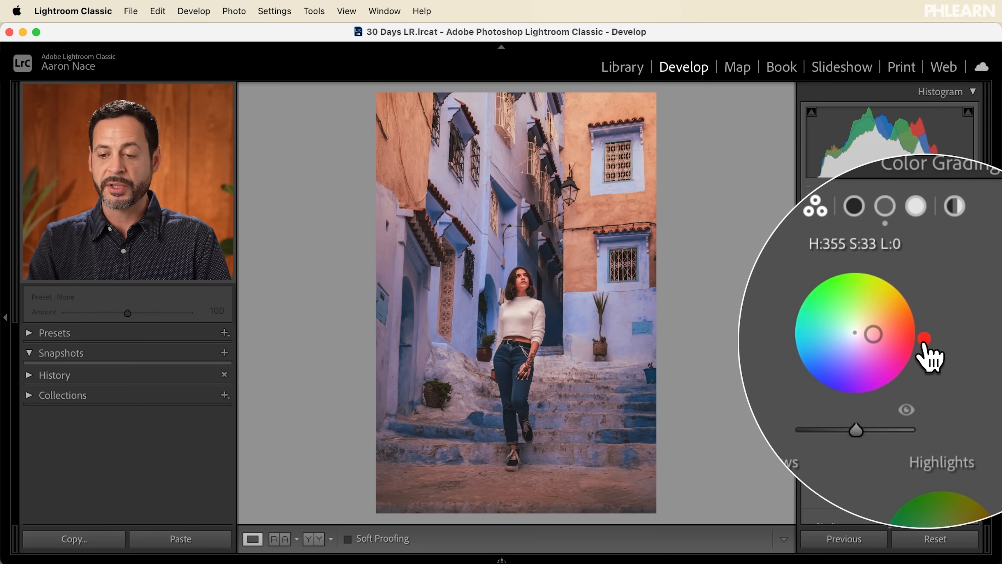
pyautogui.moveTo(924, 341); pyautogui.dragTo(912, 310)
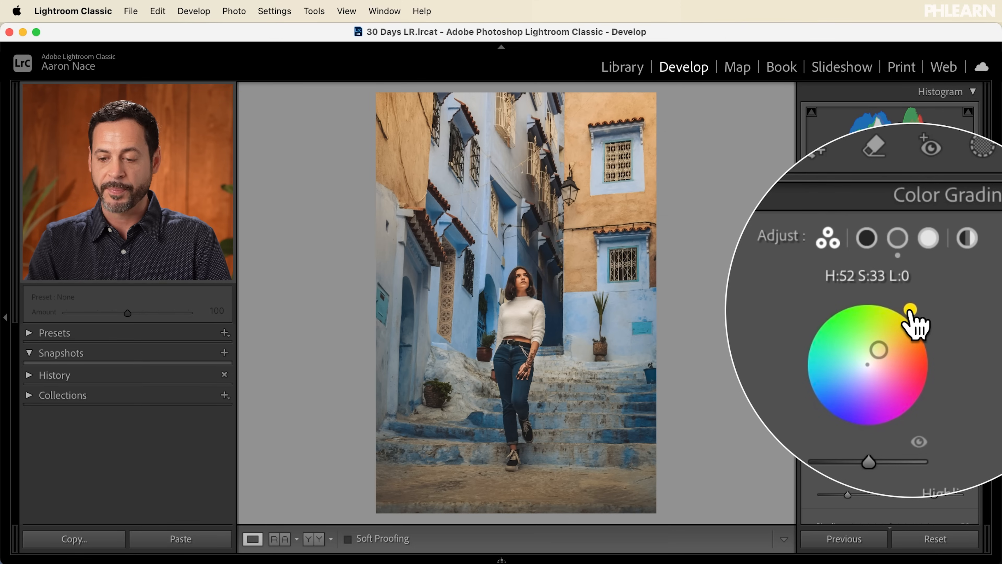
pyautogui.moveTo(894, 329); pyautogui.dragTo(913, 306)
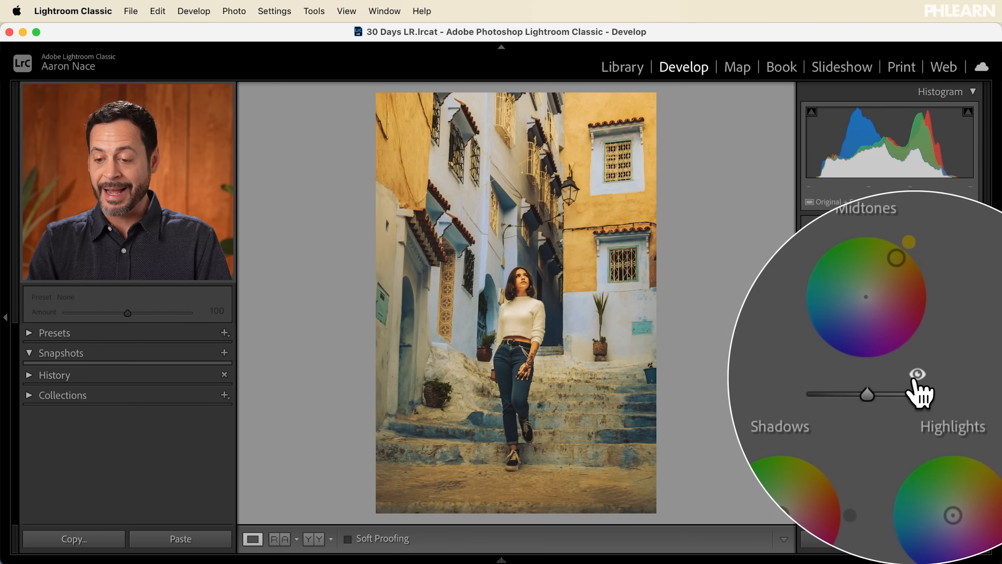
# Toggle the midtones color grading off and on twice to compare the photo with and without it
pyautogui.click(915, 375)
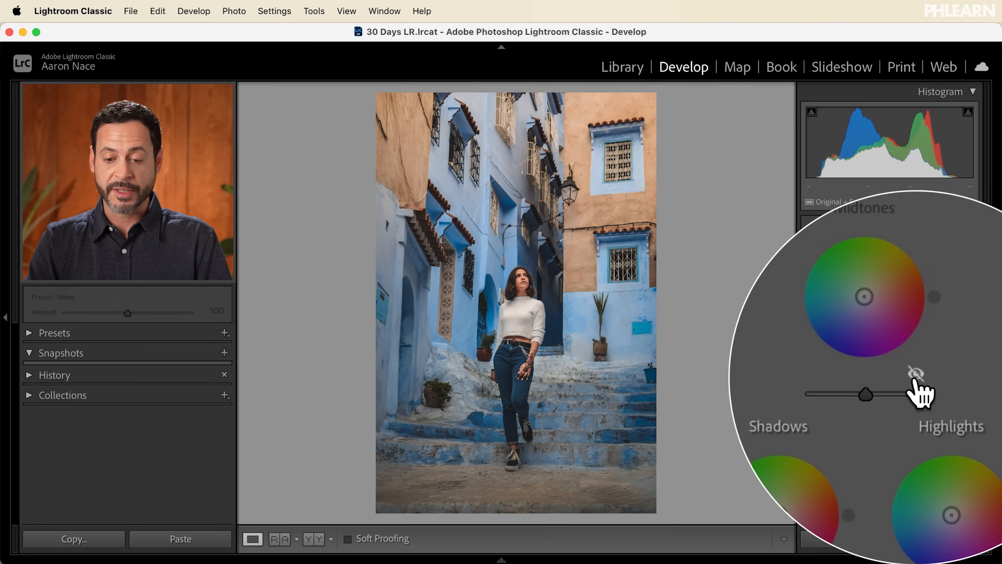
pyautogui.click(915, 375)
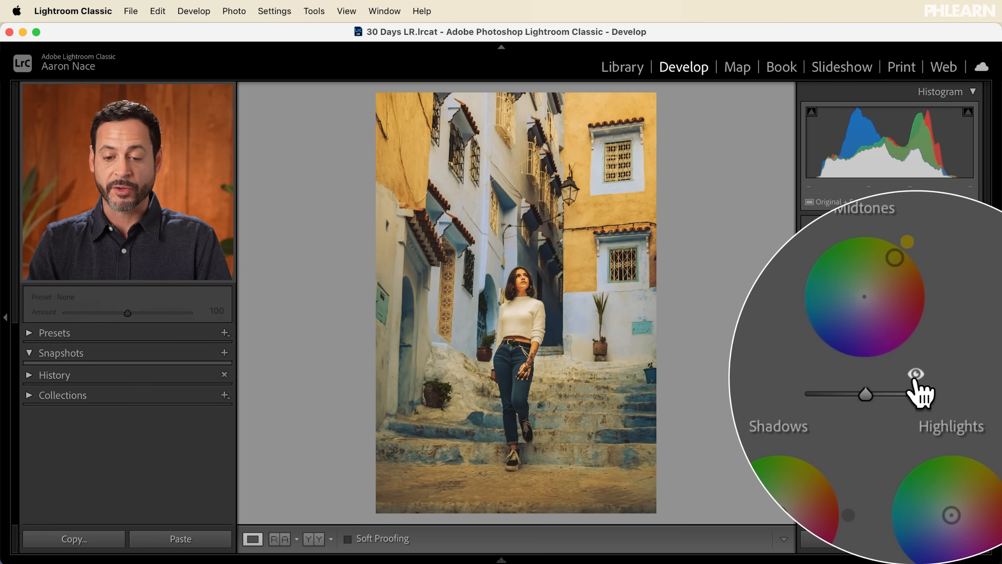
pyautogui.click(915, 375)
pyautogui.click(915, 375)
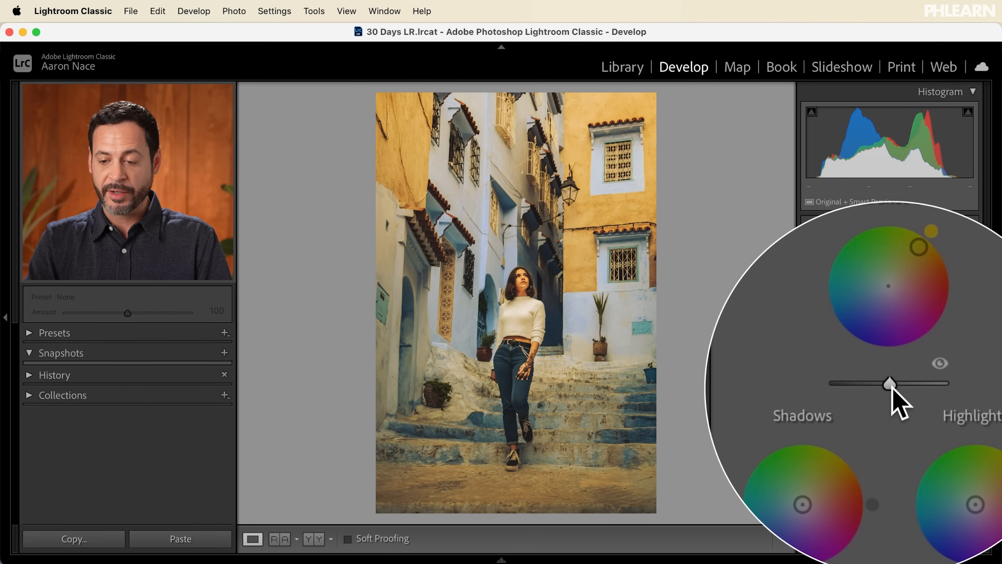
# Raise the midtones luminance to +43 and shift their color to a softer, less saturated orange
pyautogui.moveTo(891, 388)
pyautogui.mouseDown()
pyautogui.moveTo(915, 383)
pyautogui.moveTo(862, 384)
pyautogui.moveTo(900, 381)
pyautogui.mouseUp()
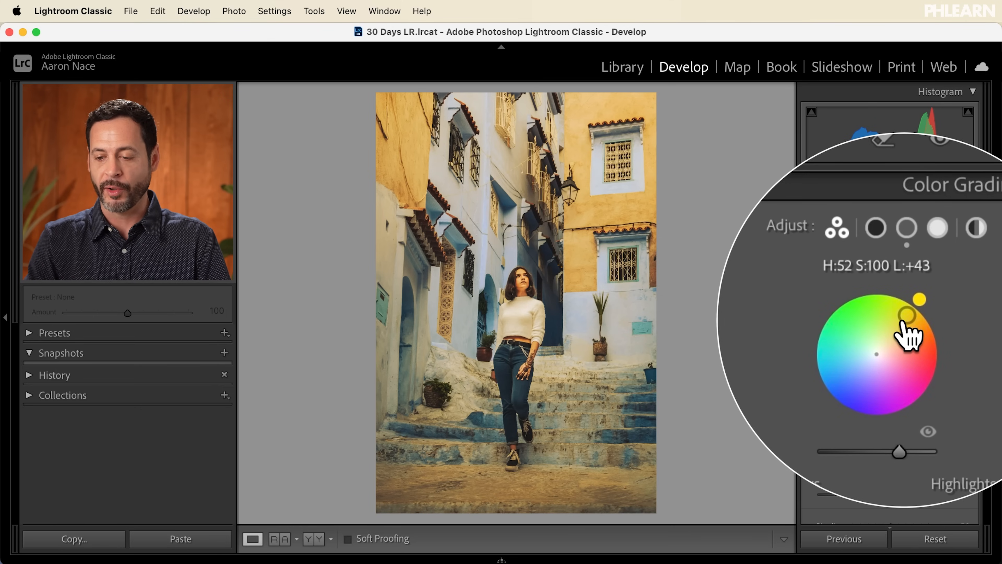
pyautogui.moveTo(906, 314)
pyautogui.mouseDown()
pyautogui.moveTo(894, 329)
pyautogui.moveTo(914, 308)
pyautogui.mouseUp()
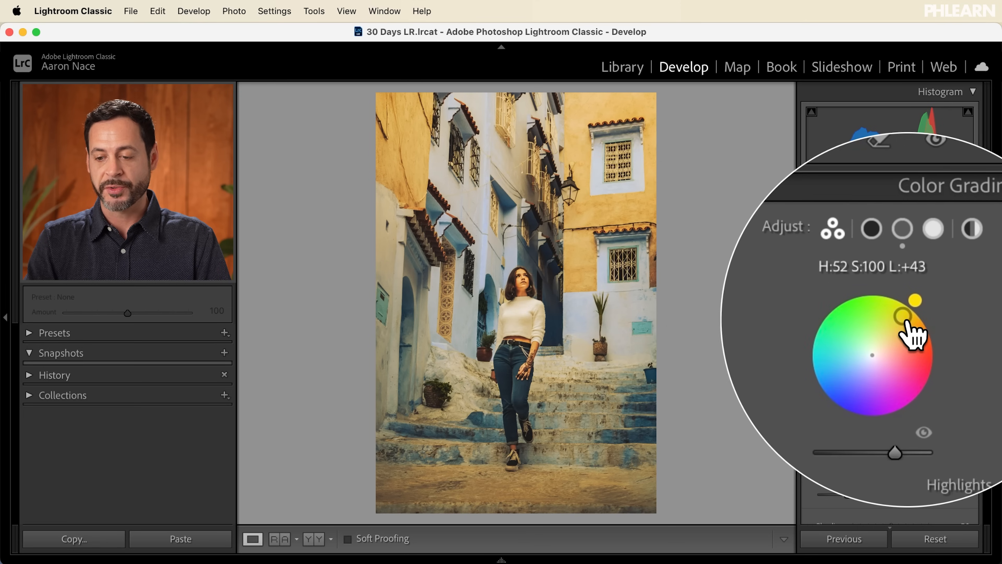
pyautogui.moveTo(912, 309); pyautogui.dragTo(897, 332)
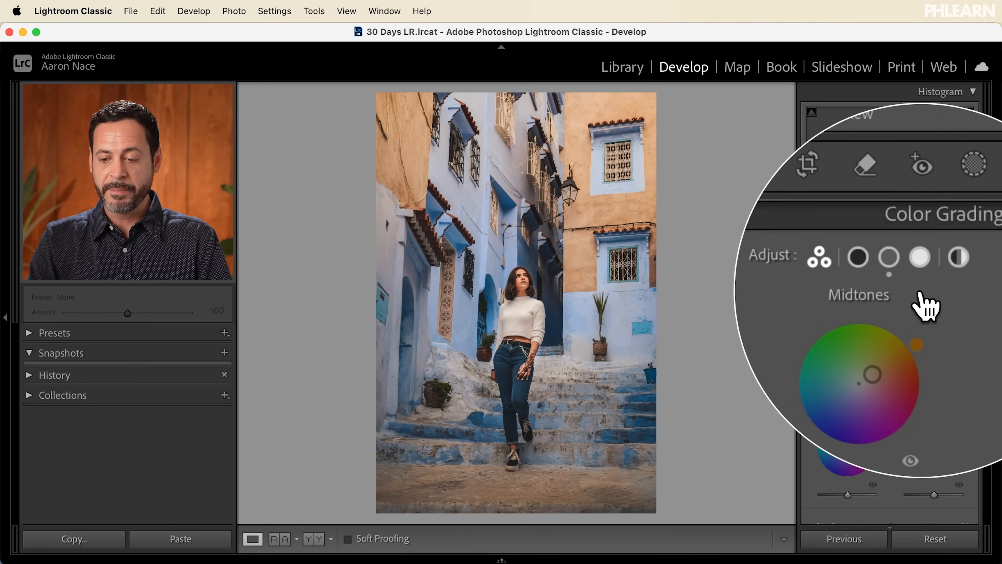
# Tint the shadows blue with hue 232 and saturation 80, and fine-tune their luminance
pyautogui.scroll(-3, 889, 412)
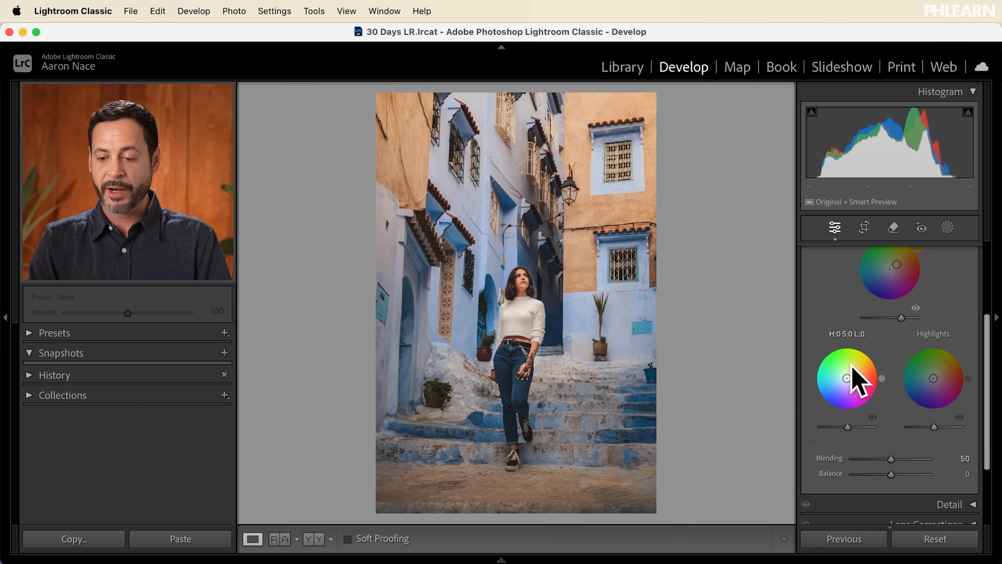
pyautogui.moveTo(845, 378); pyautogui.dragTo(863, 377)
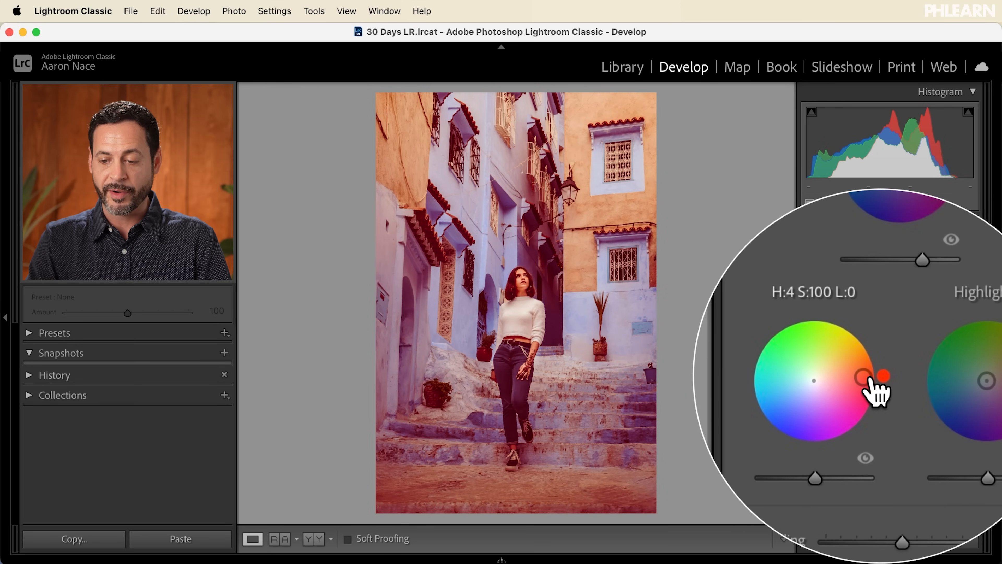
pyautogui.moveTo(863, 377); pyautogui.dragTo(834, 394)
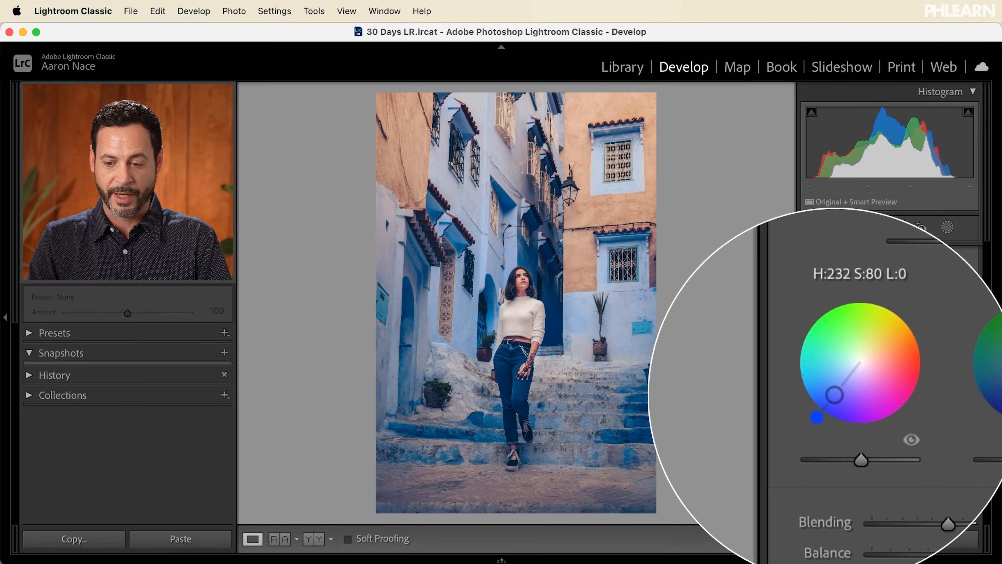
pyautogui.moveTo(848, 424)
pyautogui.mouseDown()
pyautogui.moveTo(856, 425)
pyautogui.moveTo(847, 425)
pyautogui.mouseUp()
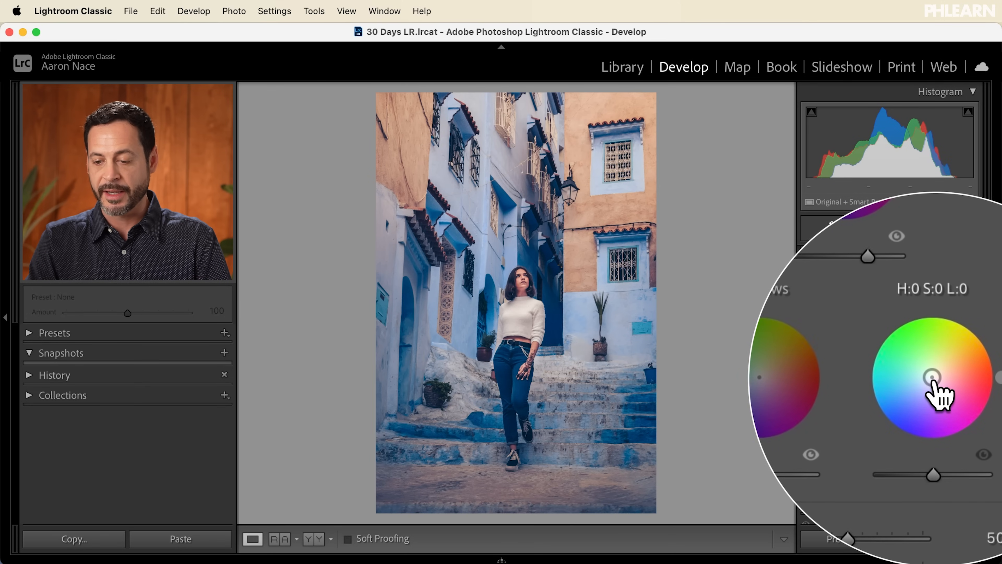
# Tint the highlights yellow with hue 63 and saturation 54, and raise their luminance to +72
pyautogui.moveTo(932, 377); pyautogui.dragTo(951, 367)
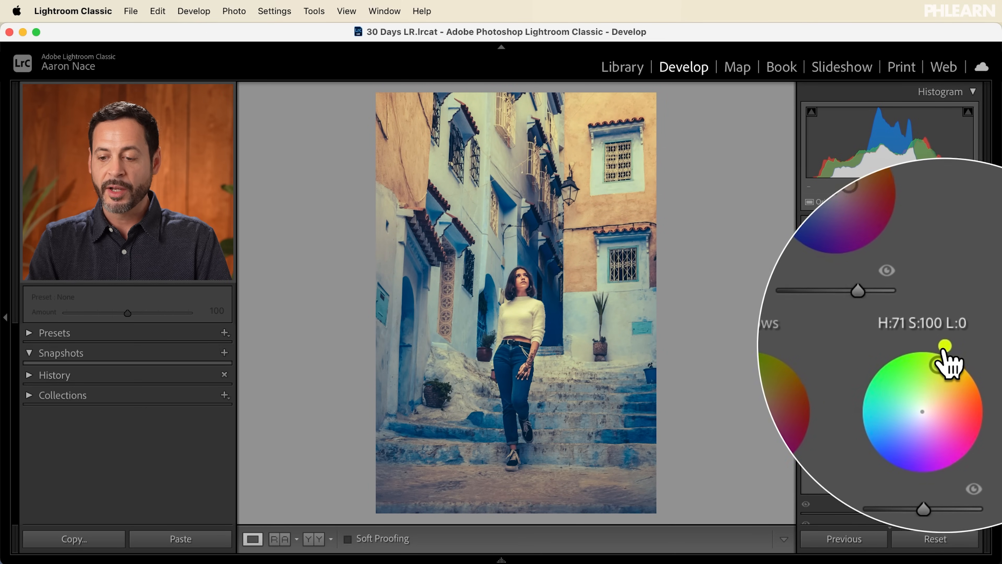
pyautogui.moveTo(939, 356)
pyautogui.mouseDown()
pyautogui.moveTo(935, 376)
pyautogui.moveTo(942, 366)
pyautogui.mouseUp()
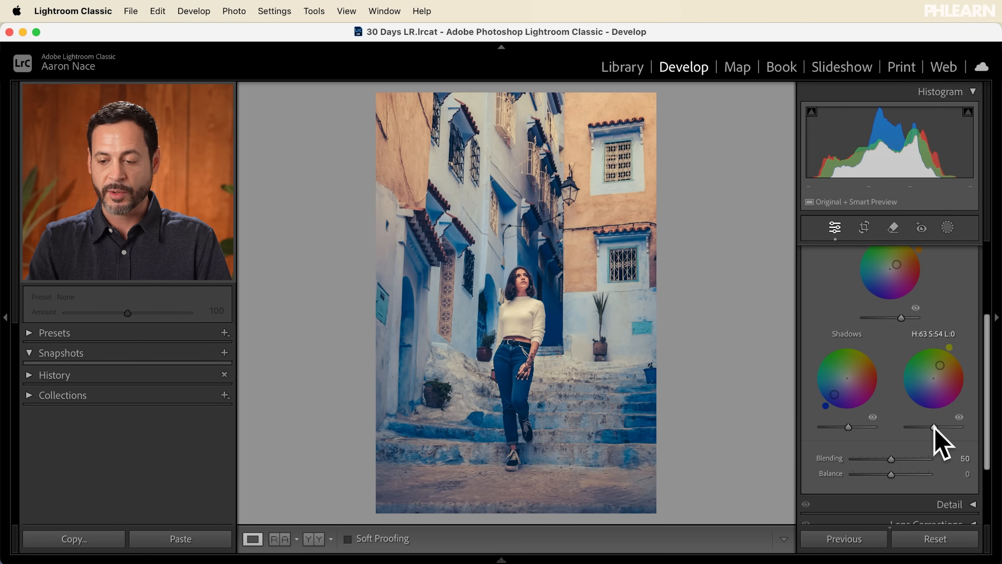
pyautogui.moveTo(938, 427)
pyautogui.mouseDown()
pyautogui.moveTo(962, 426)
pyautogui.moveTo(937, 425)
pyautogui.moveTo(952, 421)
pyautogui.mouseUp()
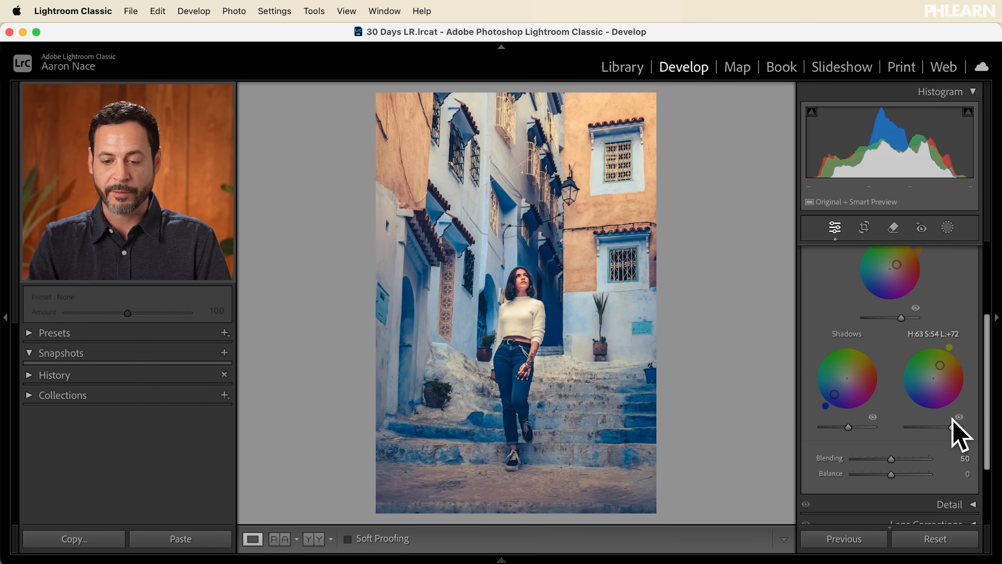
# Switch the whole color grading off and on repeatedly to compare the photo with and without it
pyautogui.scroll(5, 952, 420)
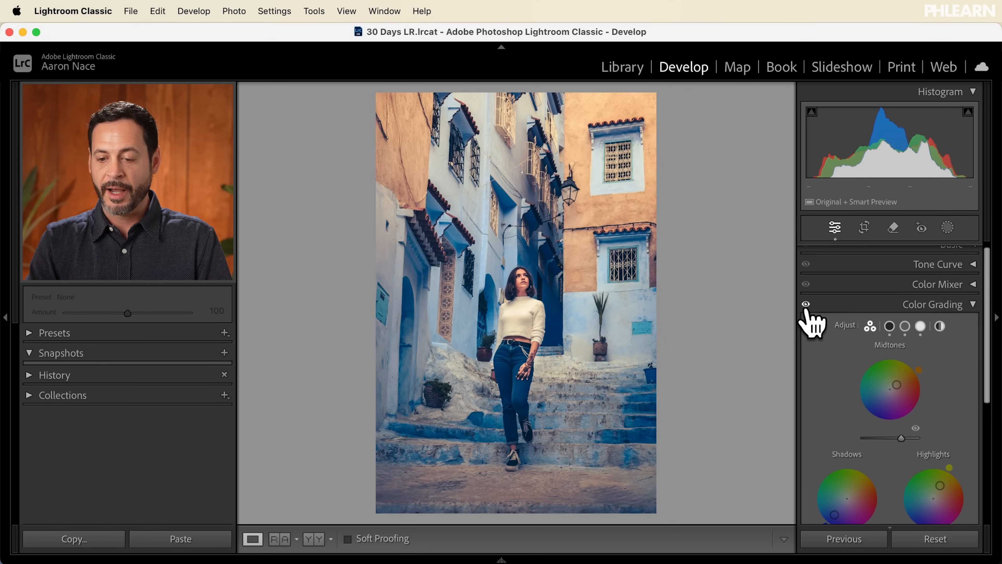
pyautogui.click(806, 304)
pyautogui.click(806, 304)
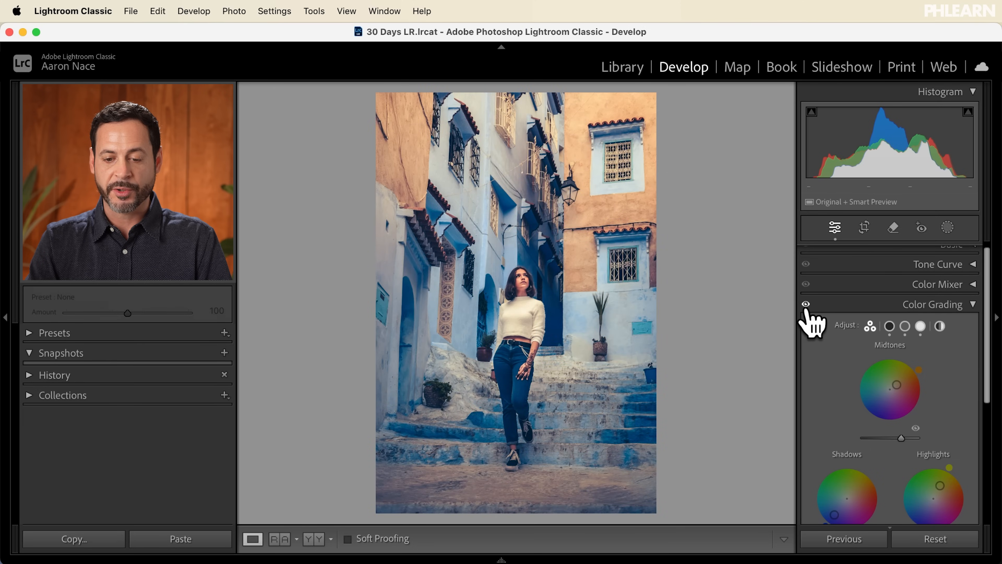
pyautogui.click(805, 304)
pyautogui.click(805, 304)
pyautogui.click(806, 304)
pyautogui.click(805, 304)
pyautogui.click(805, 304)
pyautogui.click(806, 304)
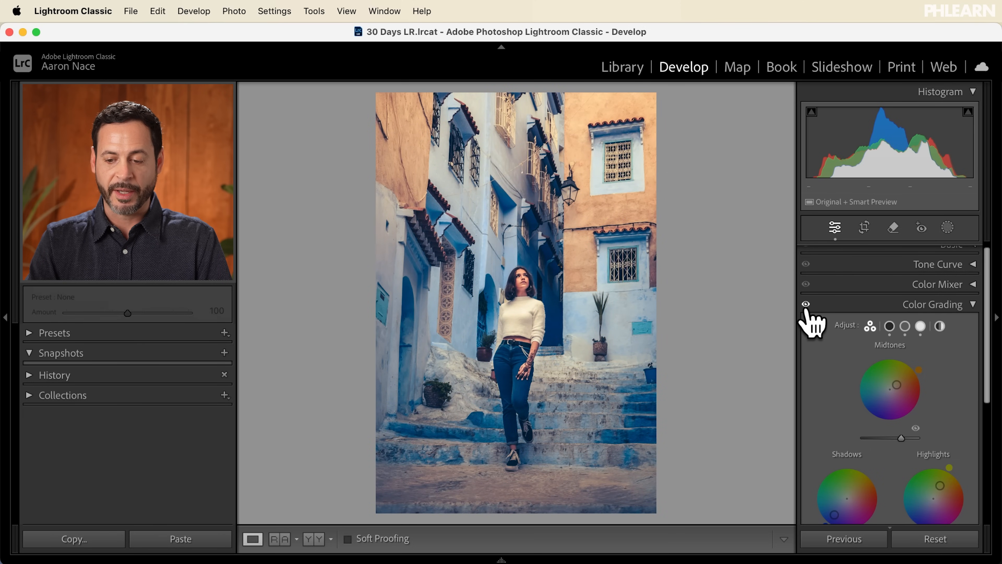
# Try the color grading blending at 0, and set it to 74
pyautogui.scroll(-8, 824, 345)
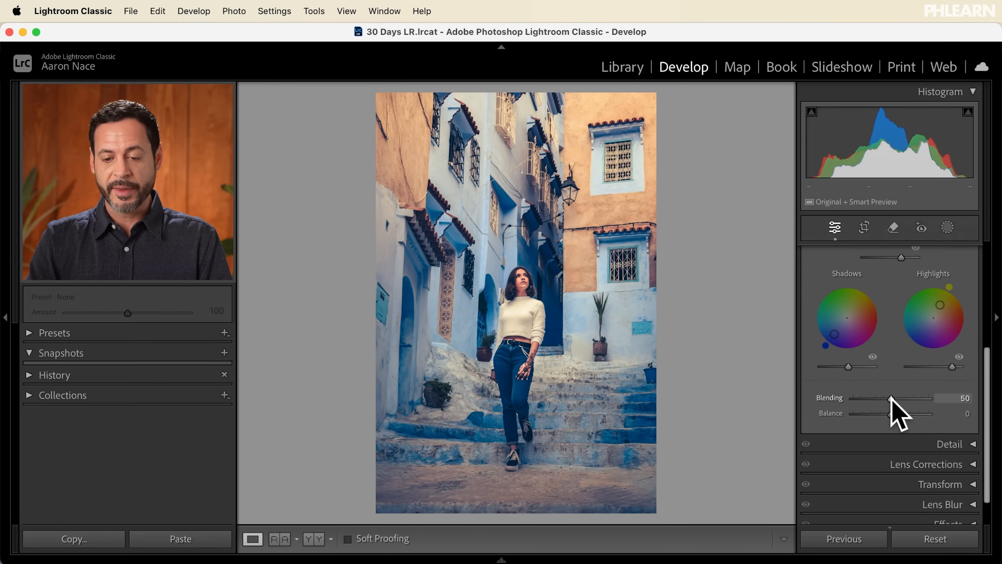
pyautogui.moveTo(884, 398); pyautogui.dragTo(861, 397)
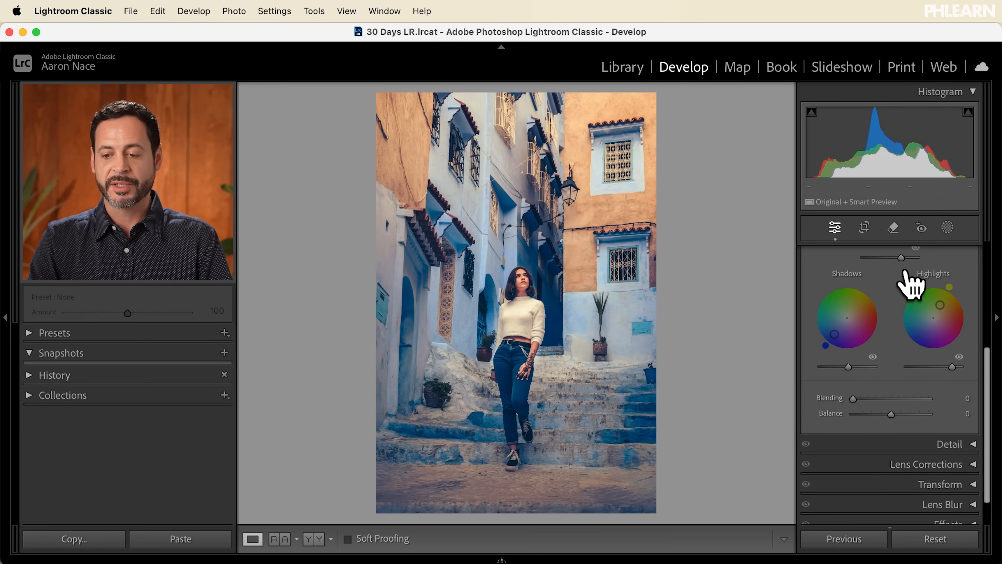
pyautogui.moveTo(853, 396); pyautogui.dragTo(900, 386)
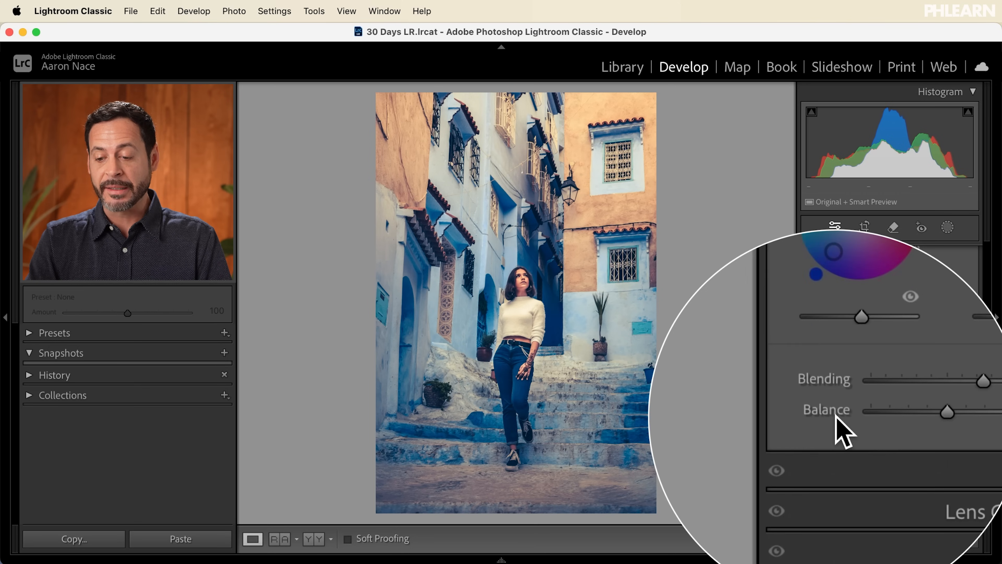
# Test the color grading balance at both extremes, -100 and +100, and settle on -24
pyautogui.moveTo(892, 414); pyautogui.dragTo(862, 415)
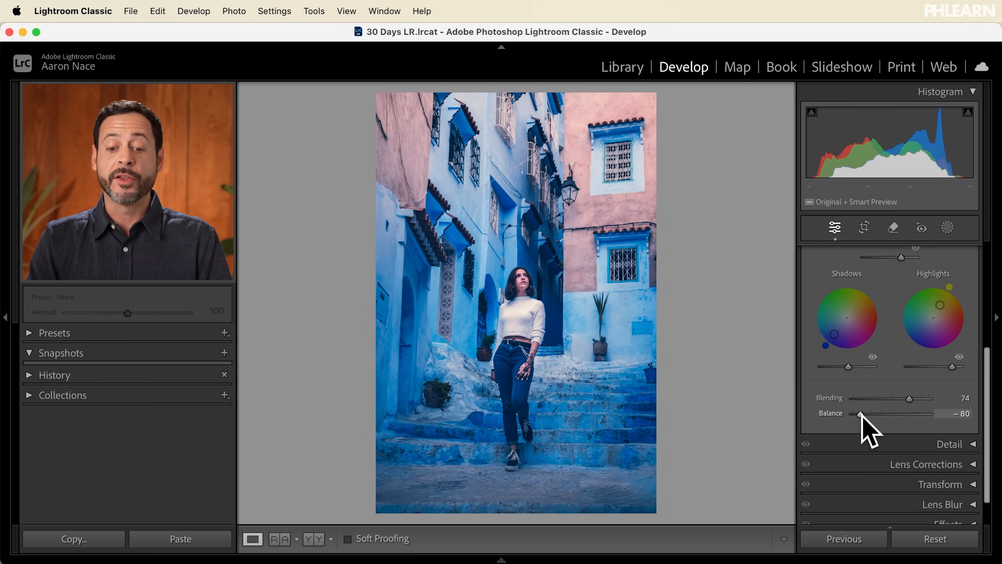
pyautogui.moveTo(863, 414); pyautogui.dragTo(852, 414)
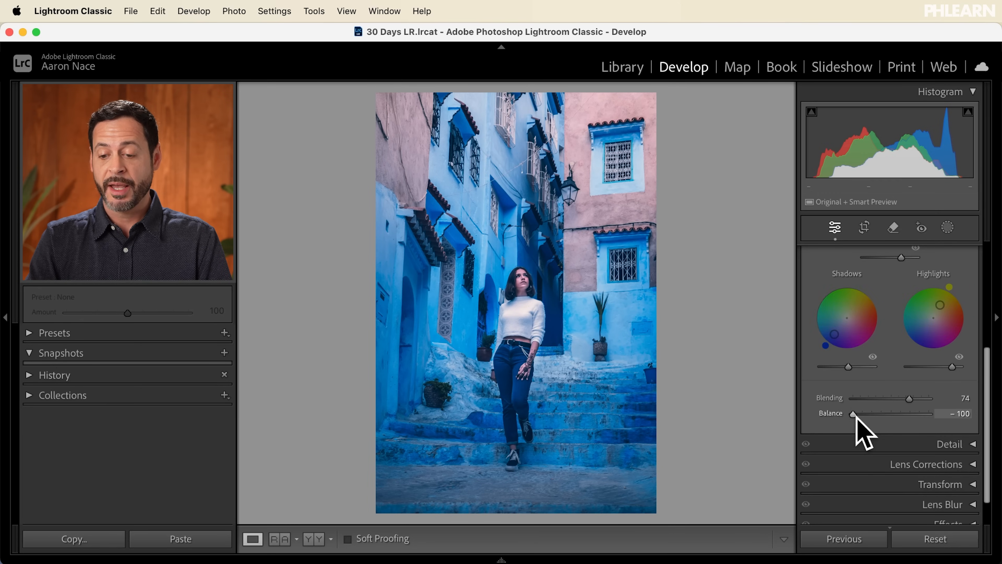
pyautogui.moveTo(853, 414)
pyautogui.mouseDown()
pyautogui.moveTo(875, 413)
pyautogui.moveTo(853, 411)
pyautogui.mouseUp()
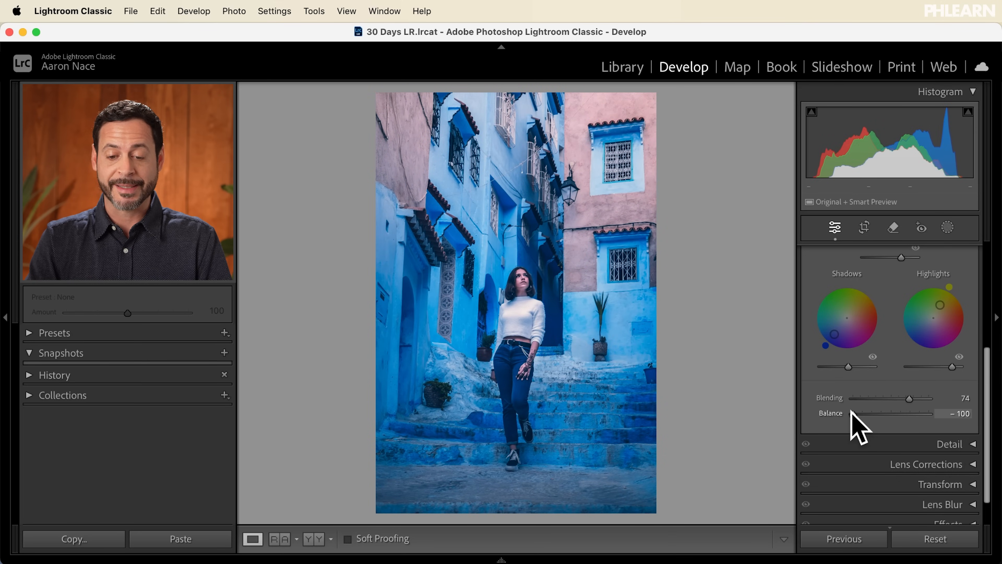
pyautogui.doubleClick(852, 412)
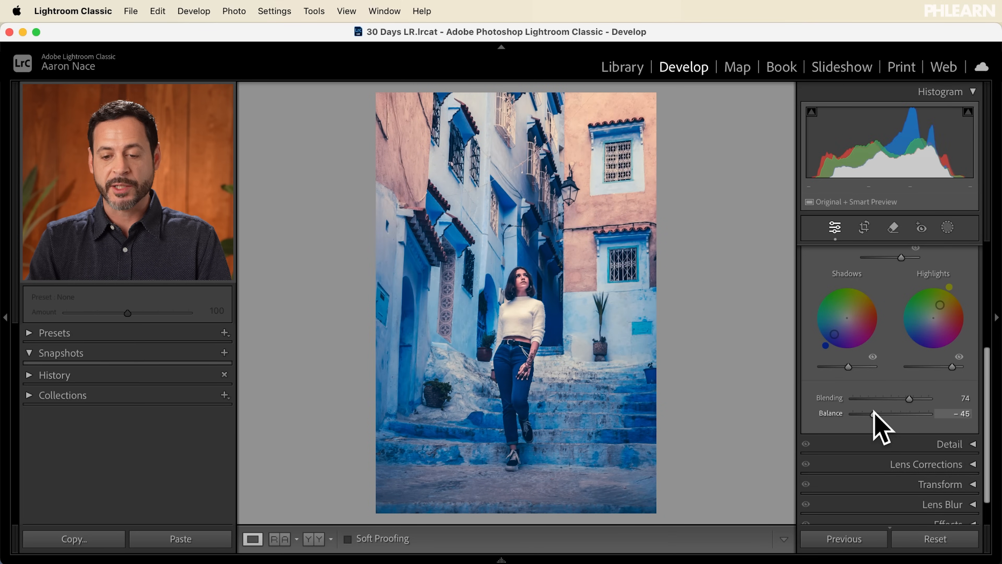
pyautogui.moveTo(900, 413); pyautogui.dragTo(928, 411)
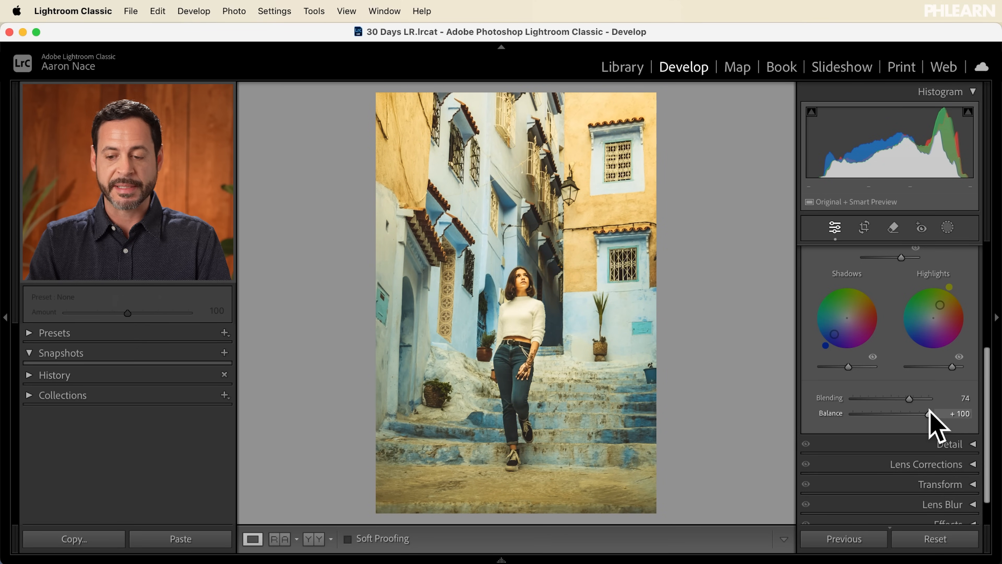
pyautogui.moveTo(926, 412); pyautogui.dragTo(893, 413)
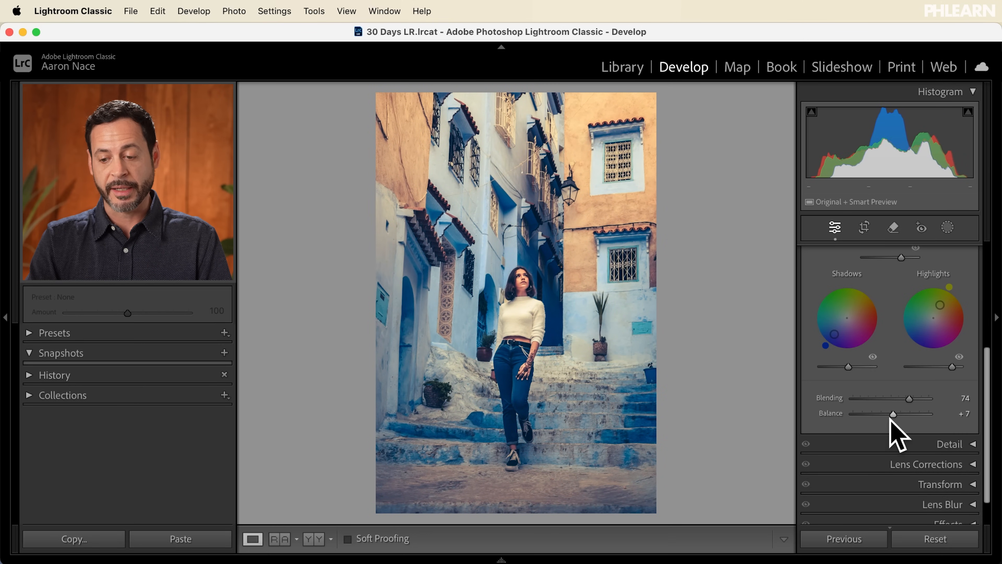
pyautogui.moveTo(893, 413); pyautogui.dragTo(886, 413)
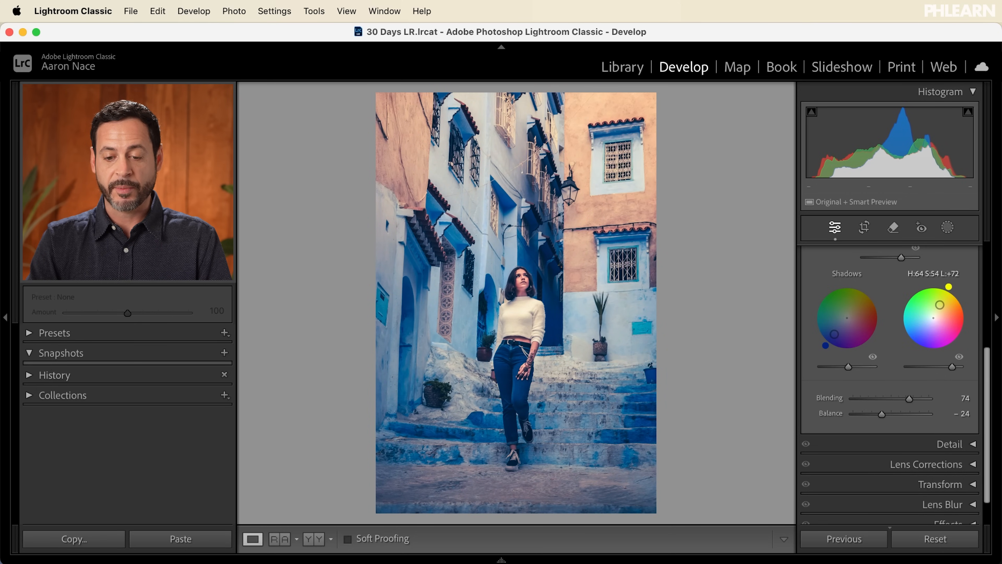
# Shift the highlights hue to 58, and compare the photo with and without the finished color grading
pyautogui.scroll(5, 954, 304)
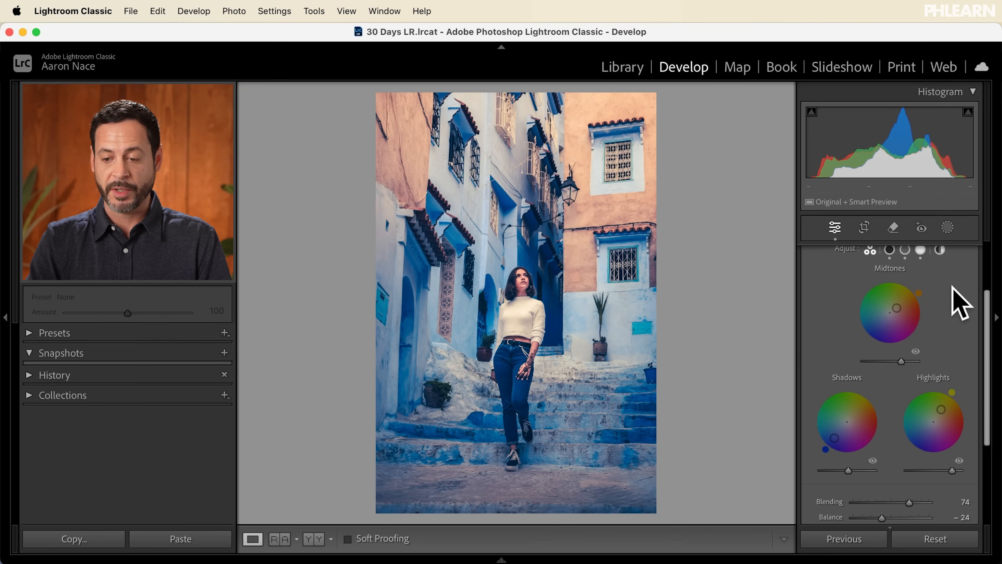
pyautogui.scroll(1, 960, 304)
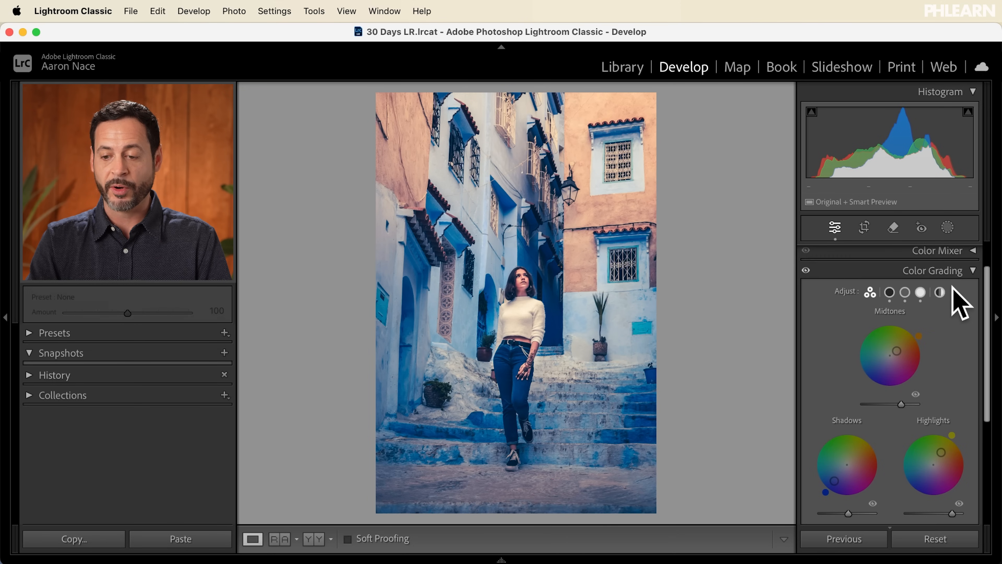
pyautogui.scroll(-4, 958, 300)
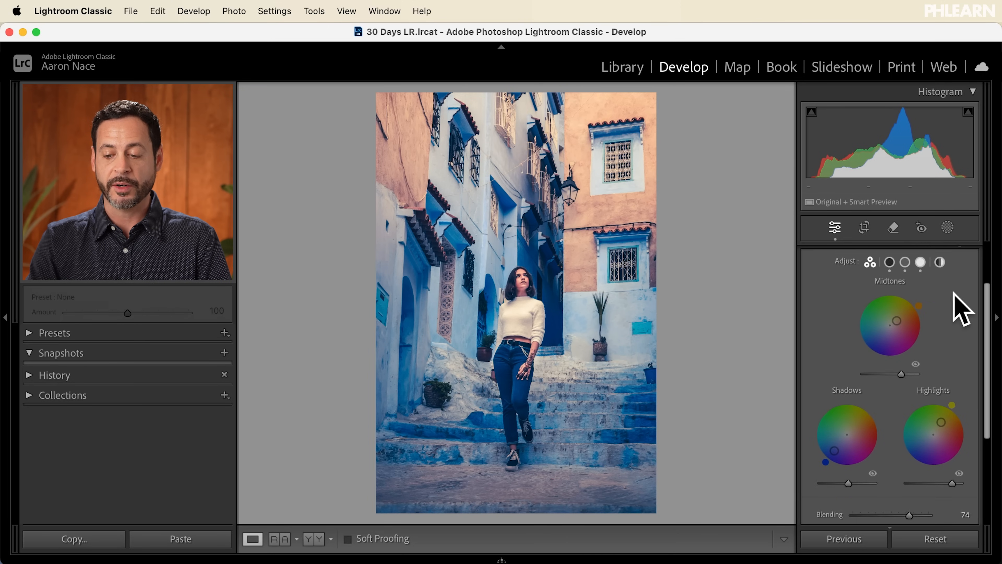
pyautogui.scroll(3, 960, 308)
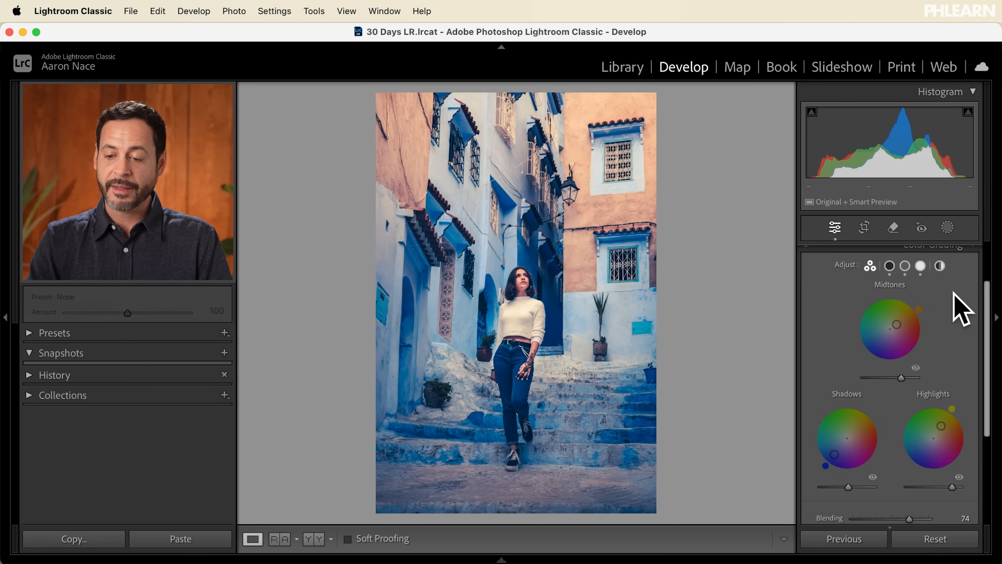
pyautogui.scroll(2, 959, 308)
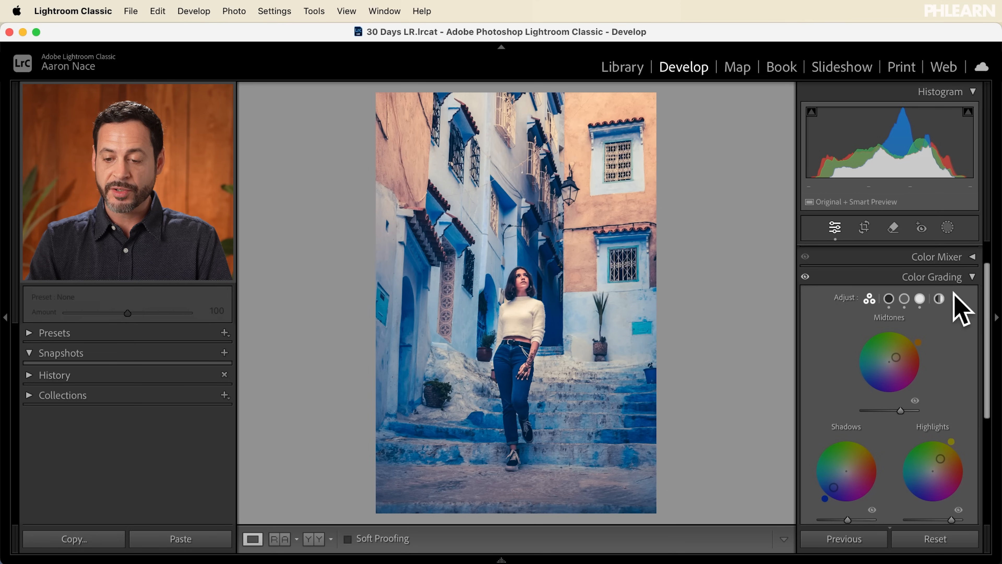
pyautogui.click(805, 276)
pyautogui.click(804, 277)
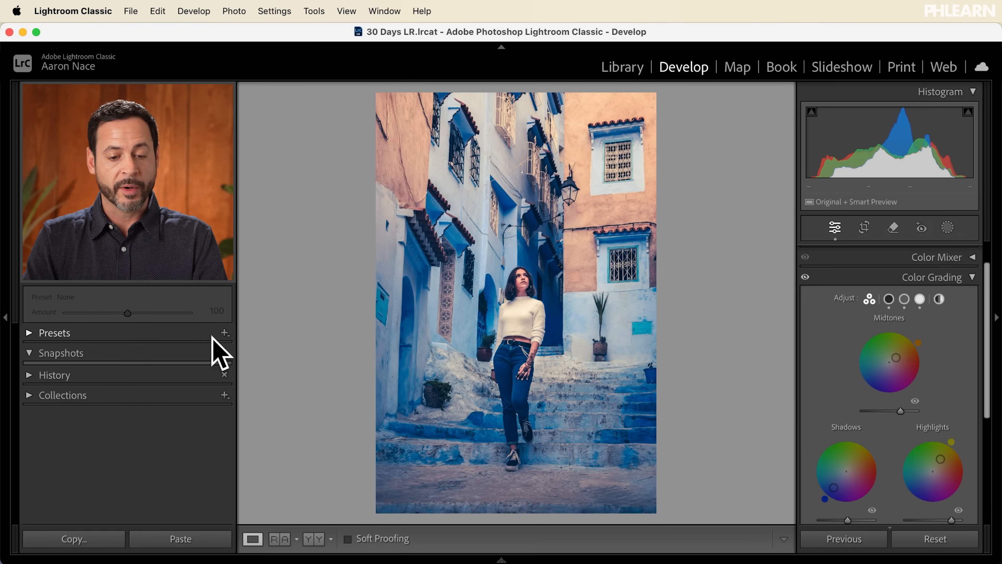
# Create a develop preset named Blue Yellow 1 in User Presets that stores only the Color Grading settings, and look through the preset list
pyautogui.click(228, 330)
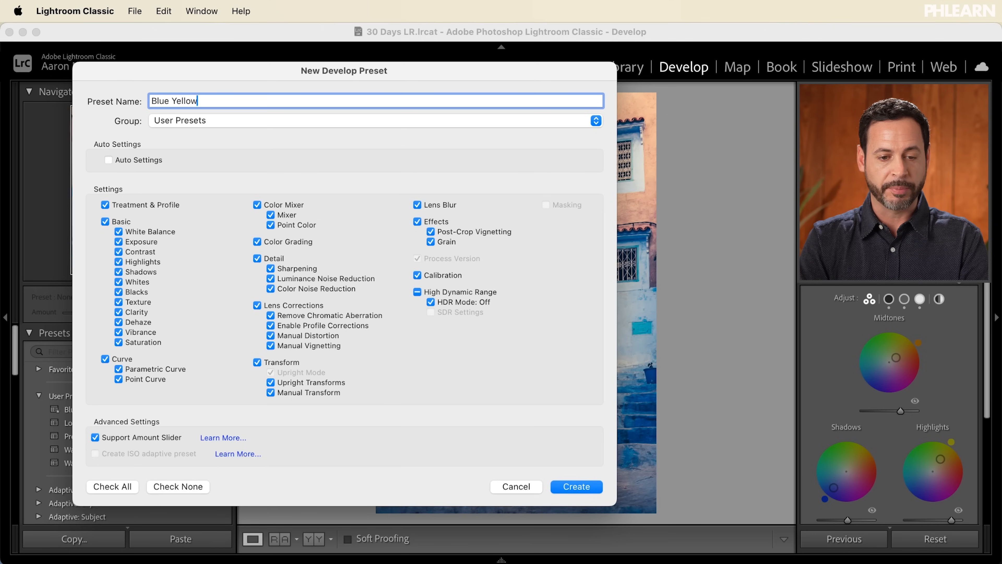
pyautogui.click(193, 121)
pyautogui.click(192, 124)
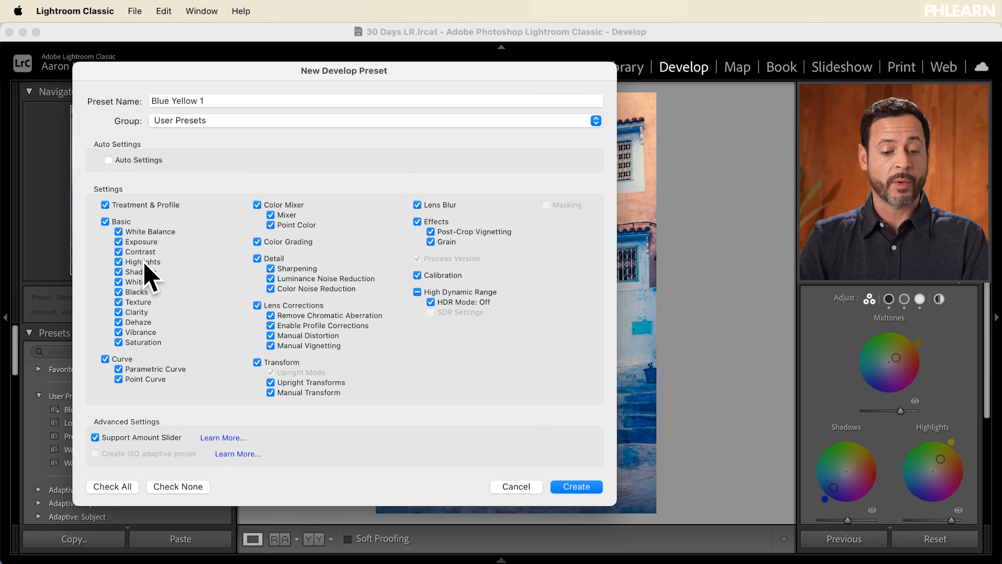
pyautogui.click(187, 488)
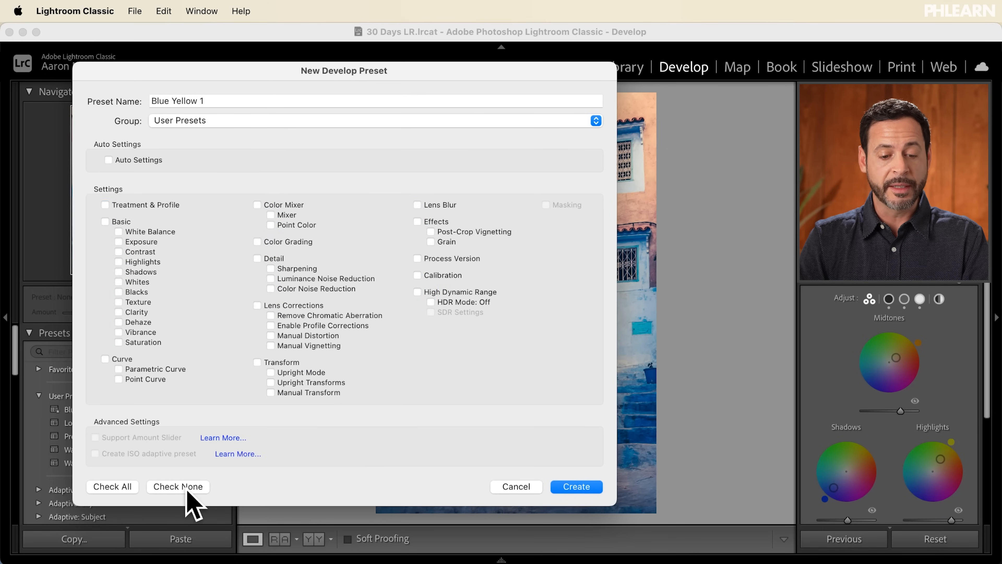
pyautogui.click(281, 243)
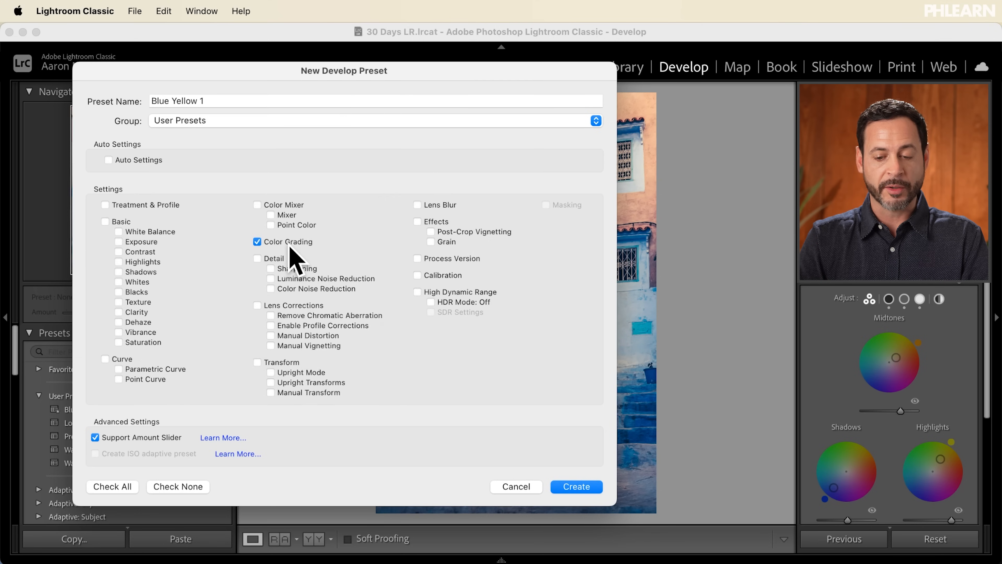
pyautogui.click(590, 488)
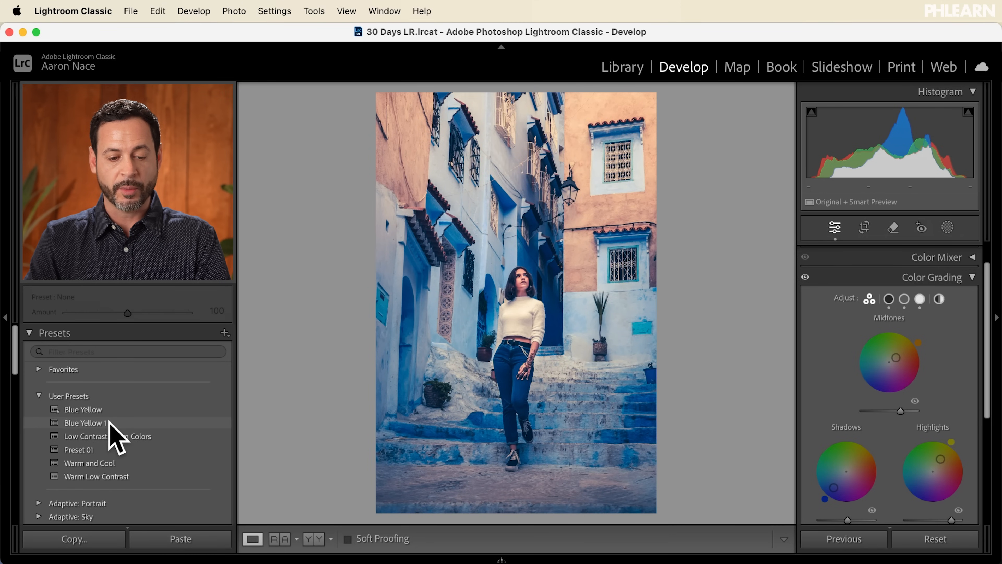
pyautogui.scroll(-15, 109, 422)
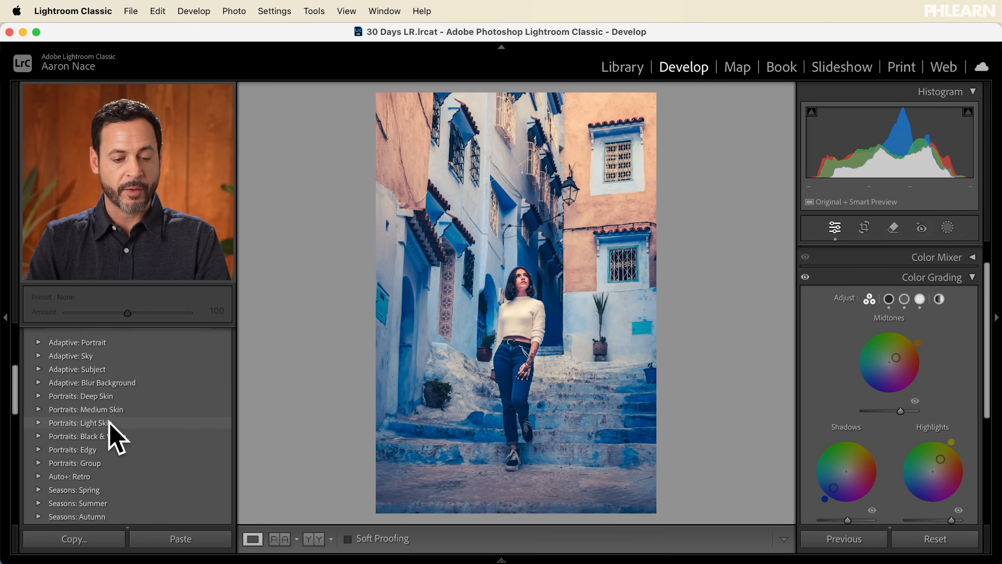
pyautogui.scroll(15, 109, 422)
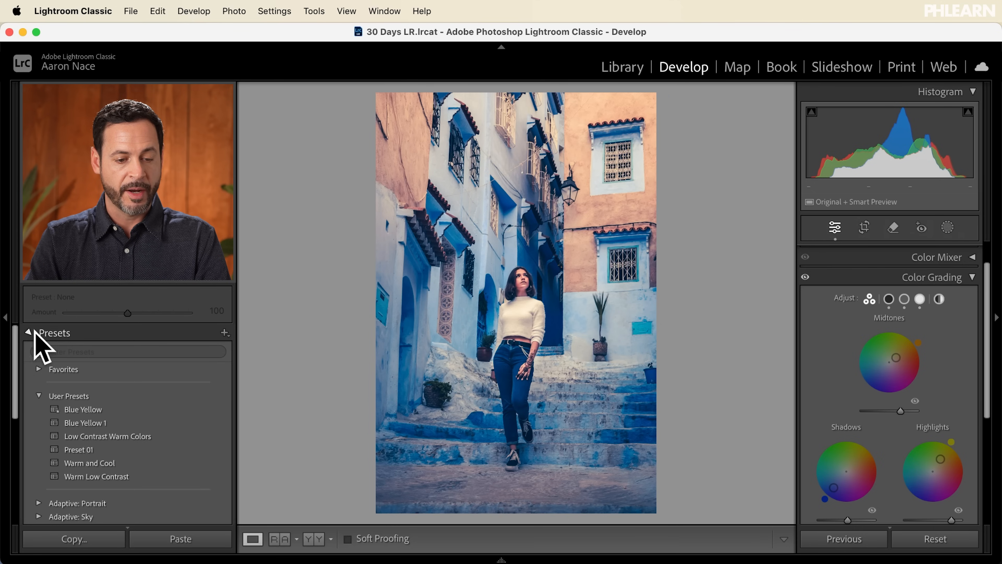
# Return the photo to its original Import state in the edit history
pyautogui.click(34, 331)
pyautogui.click(28, 375)
pyautogui.scroll(-5, 101, 441)
pyautogui.click(113, 478)
pyautogui.click(117, 491)
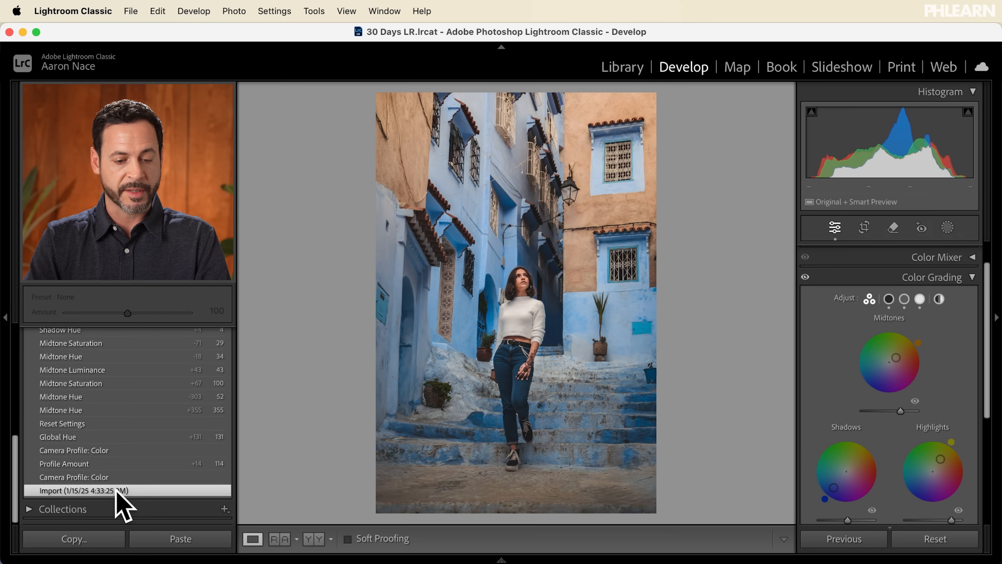
pyautogui.scroll(5, 119, 497)
pyautogui.scroll(4, 87, 353)
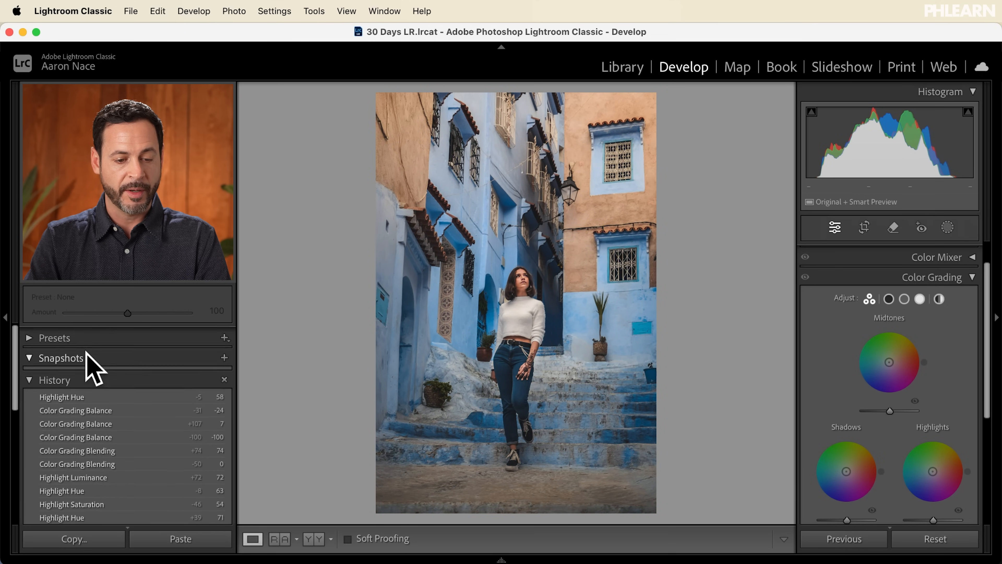
pyautogui.click(29, 375)
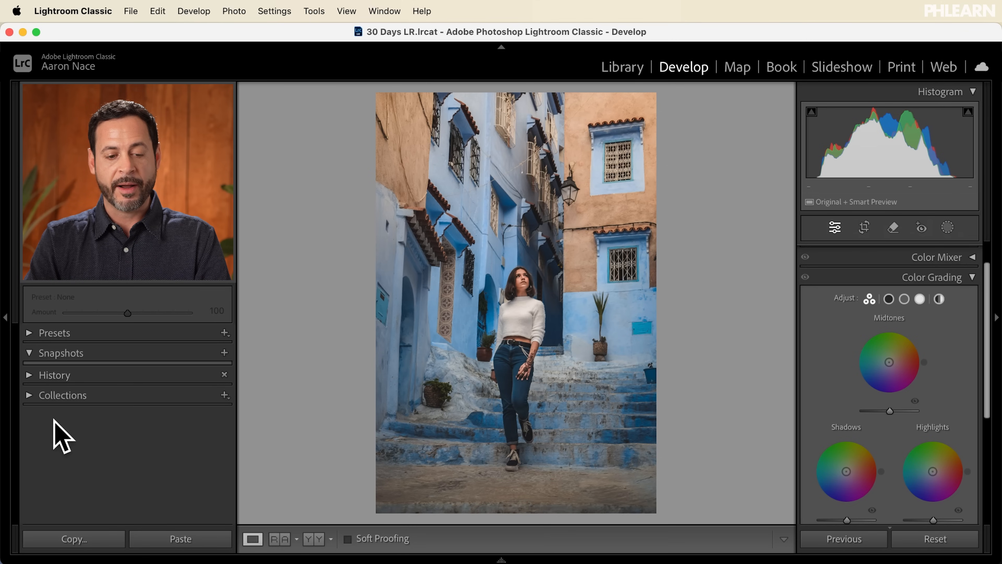
# Apply the Blue Yellow 1 user preset to the photo and set its amount to 106
pyautogui.click(29, 332)
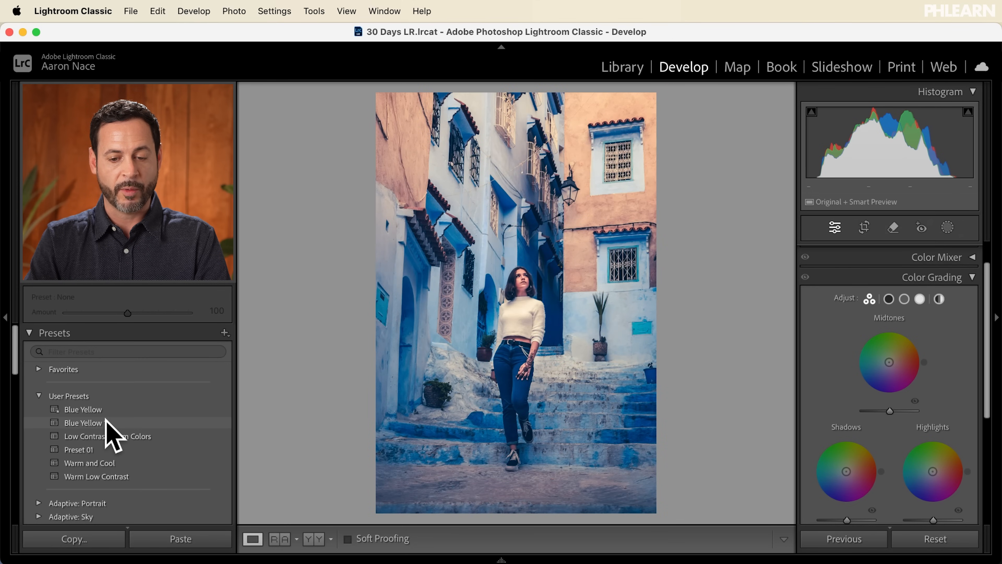
pyautogui.click(82, 422)
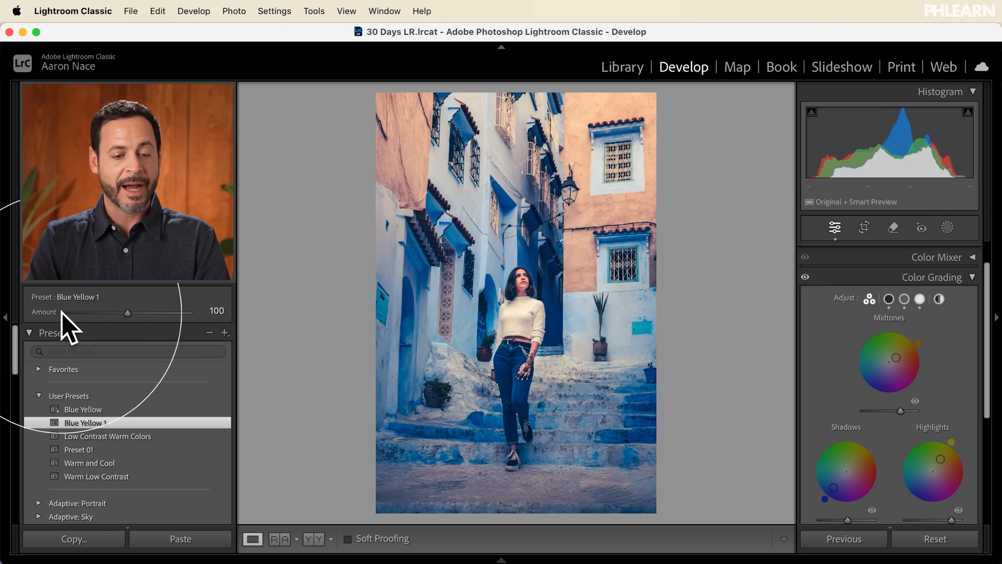
pyautogui.moveTo(127, 313)
pyautogui.mouseDown()
pyautogui.moveTo(100, 324)
pyautogui.moveTo(74, 318)
pyautogui.moveTo(196, 306)
pyautogui.moveTo(111, 312)
pyautogui.moveTo(150, 296)
pyautogui.moveTo(114, 295)
pyautogui.moveTo(131, 296)
pyautogui.mouseUp()
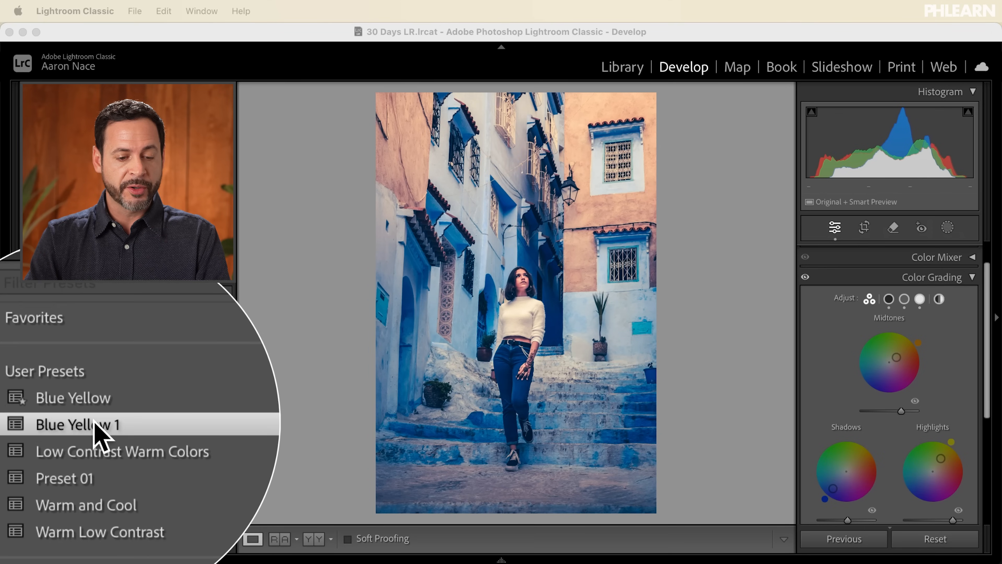
# Show the Blue Yellow 1 preset file in Finder, and open the preset import dialog and close it without importing
pyautogui.rightClick(120, 424)
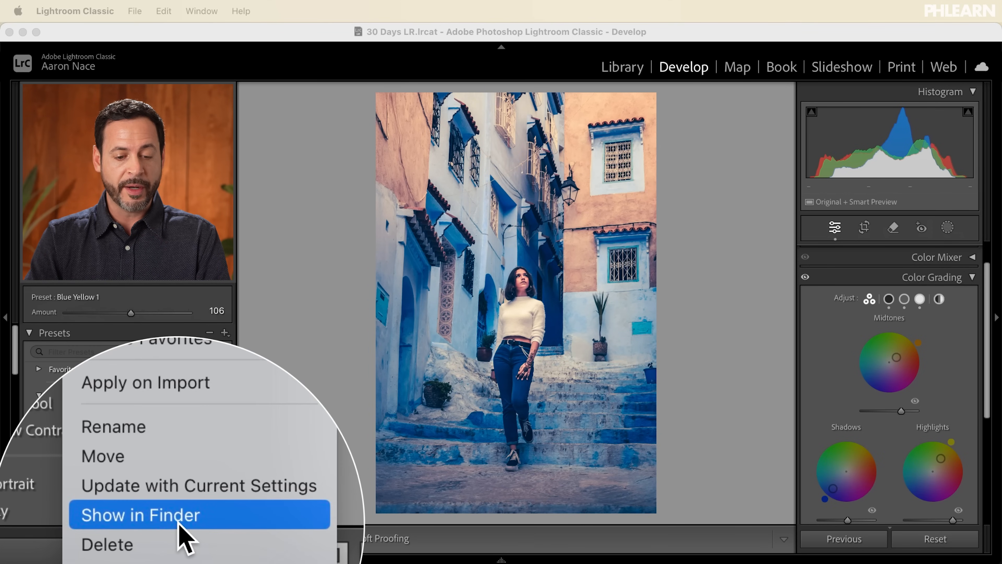
pyautogui.click(184, 537)
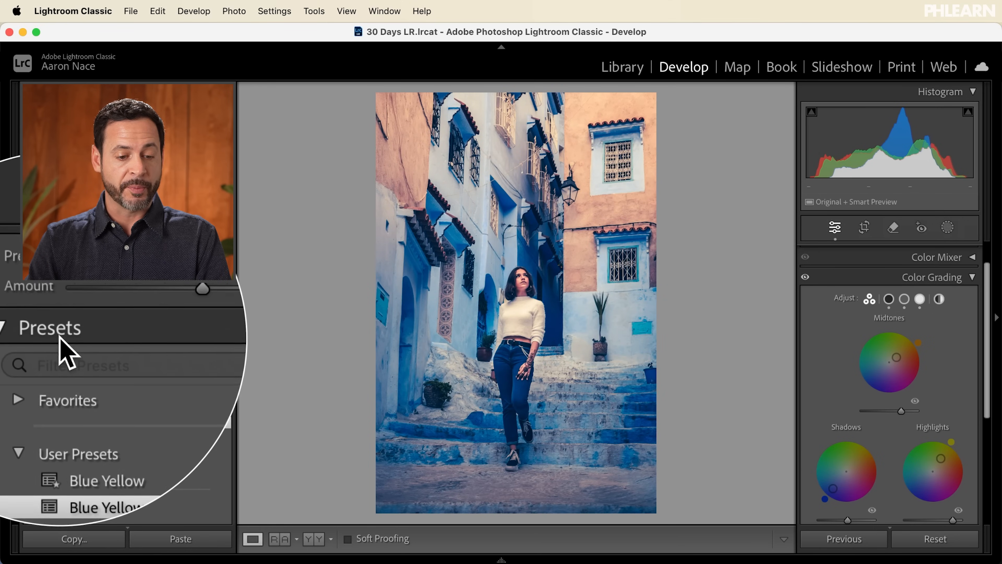
pyautogui.click(224, 332)
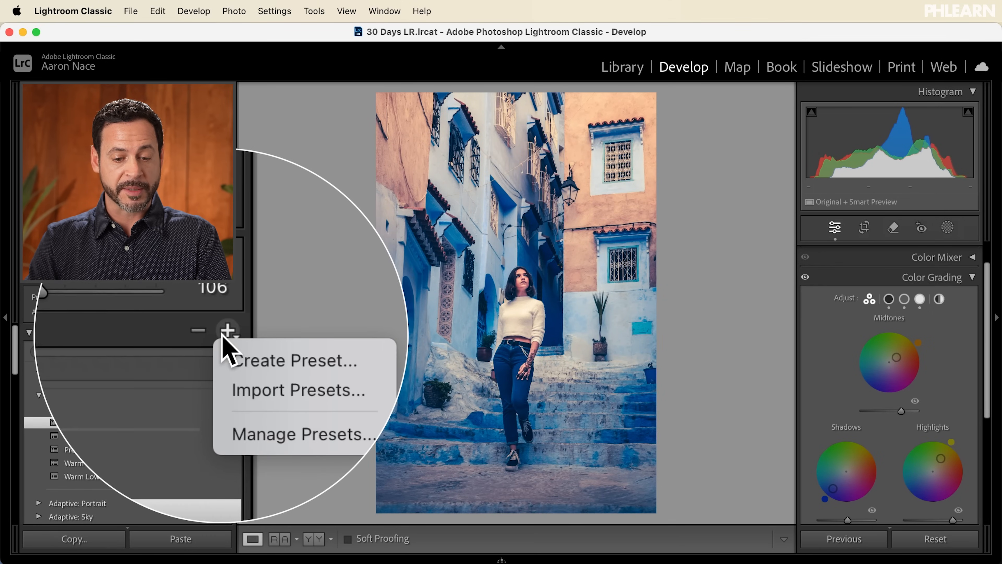
pyautogui.click(251, 361)
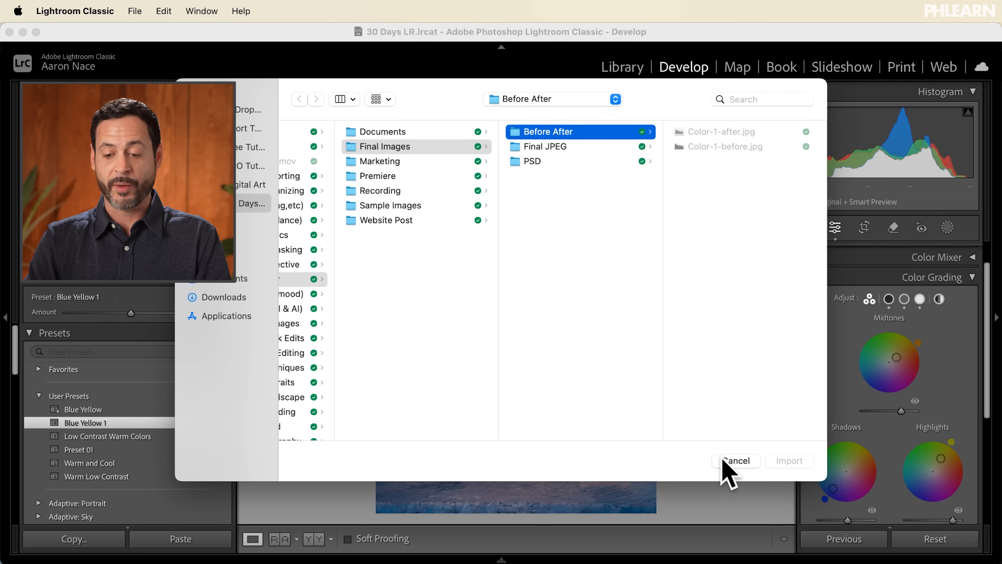
pyautogui.click(735, 460)
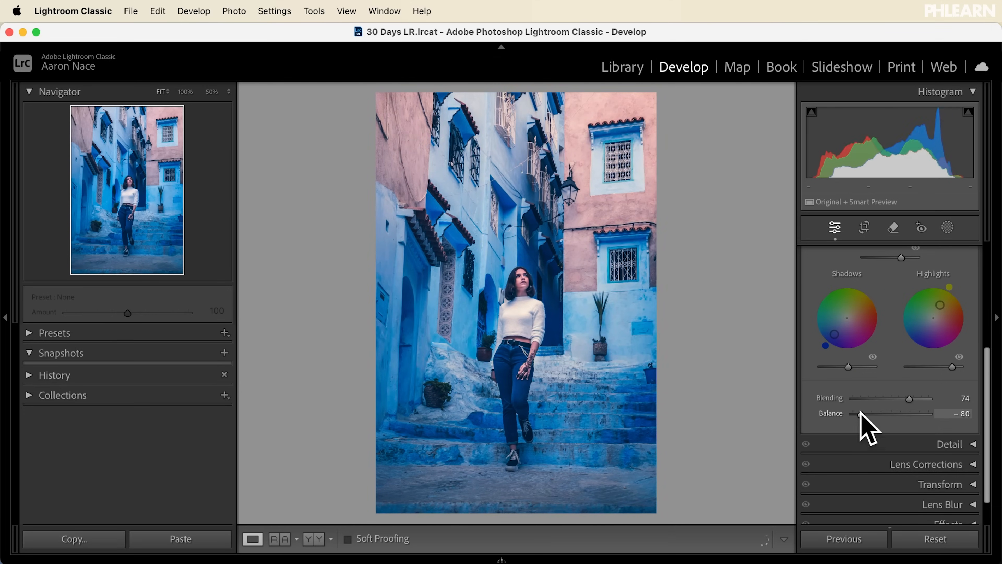
pyautogui.moveTo(861, 411); pyautogui.dragTo(912, 417)
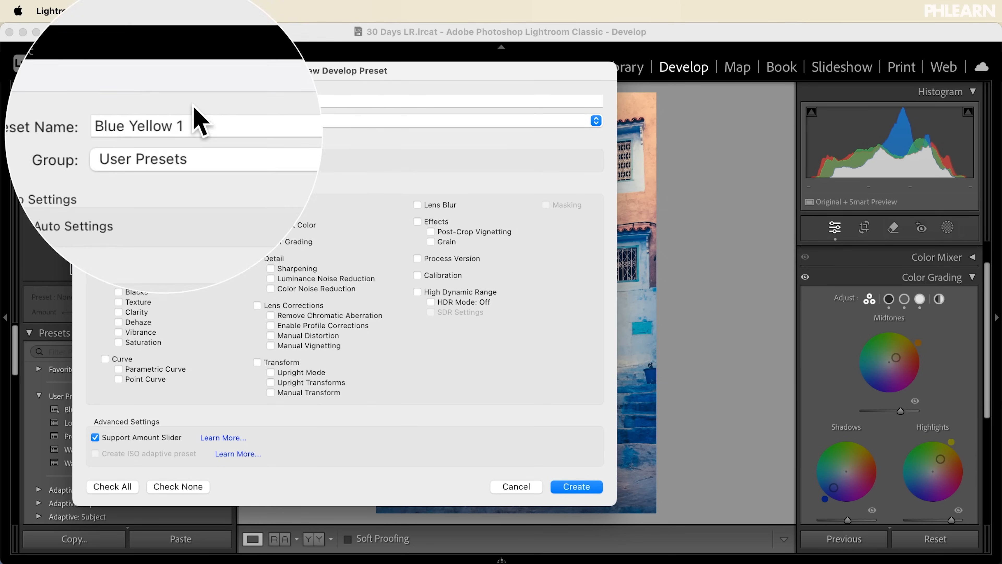
pyautogui.click(577, 487)
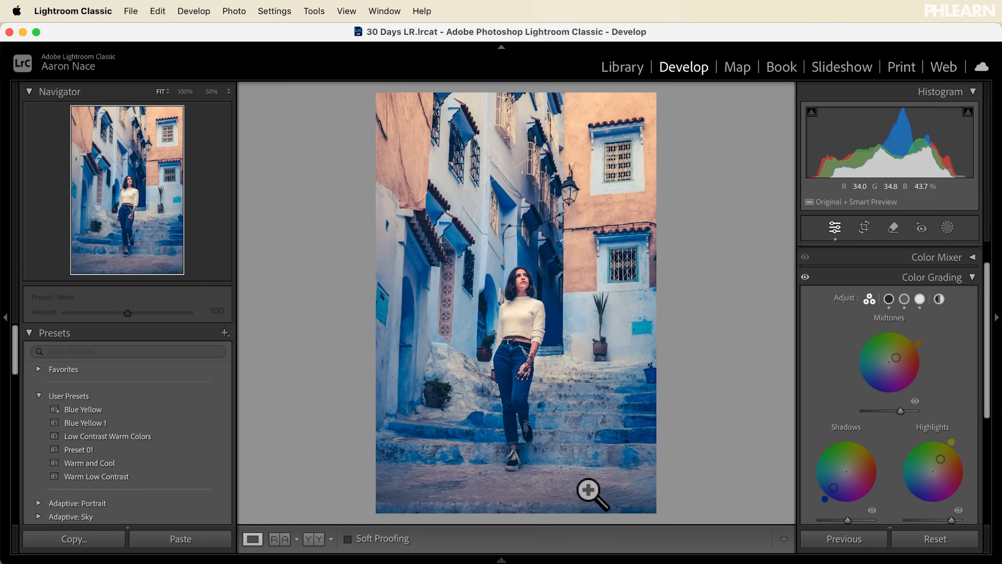